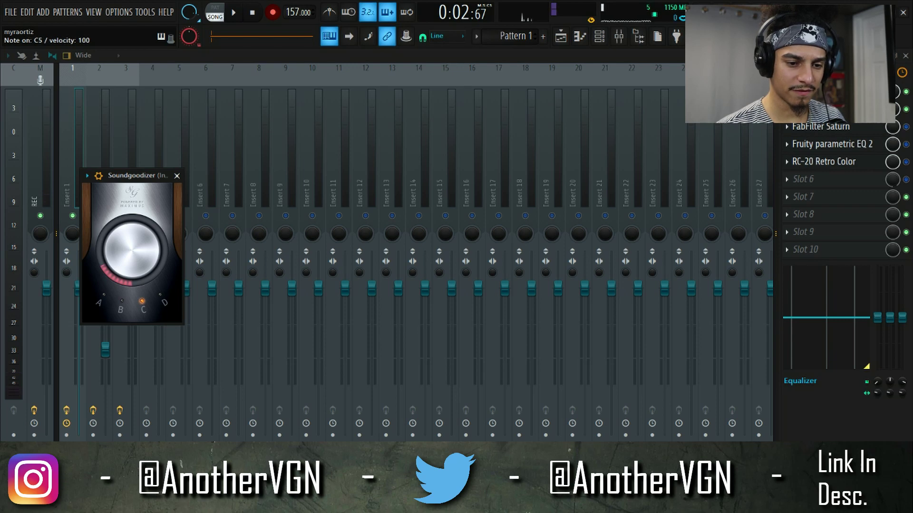
Enable FabFilter Saturn on Insert 1 and open it to review its saturation settings.
left_click(905, 126)
left_click(884, 128)
left_click(868, 137)
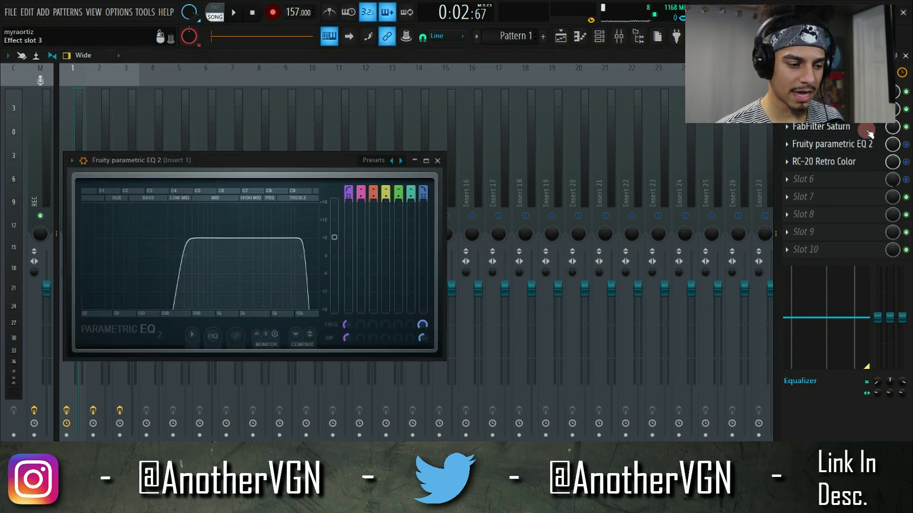
left_click(867, 130)
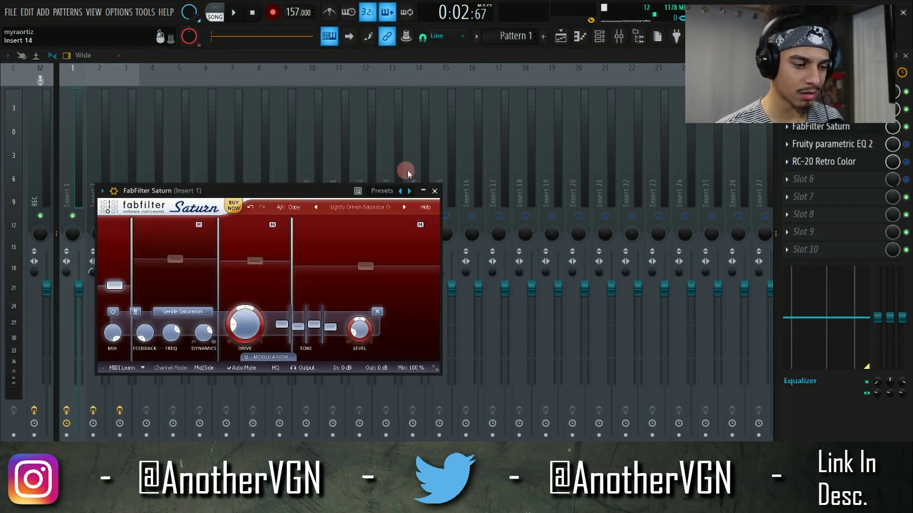
left_click(436, 191)
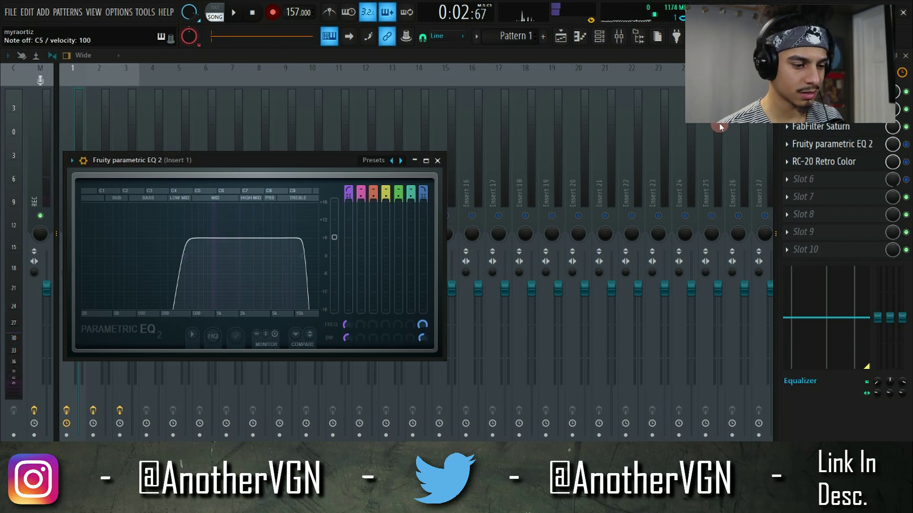
Enable the Fruity Parametric EQ 2 in slot 4 of Insert 1 and audition the sample through it.
left_click(870, 148)
left_click(870, 148)
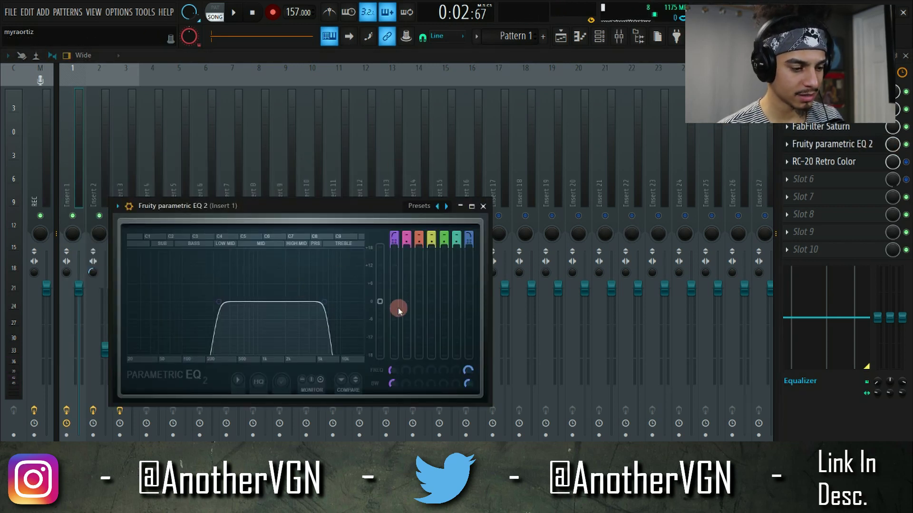
key("z")
key("z")
key("z")
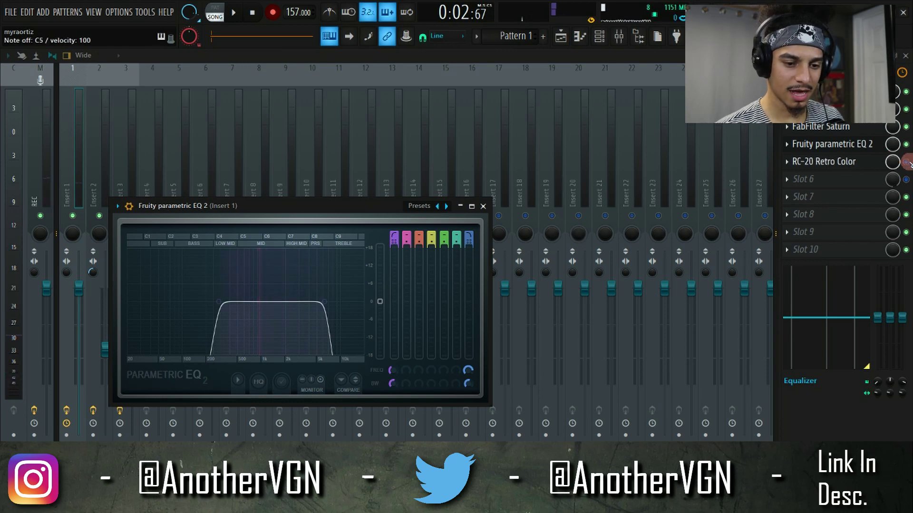
Enable RC-20 Retro Color on Insert 1 and audition the sample with its settings open.
left_click(839, 162)
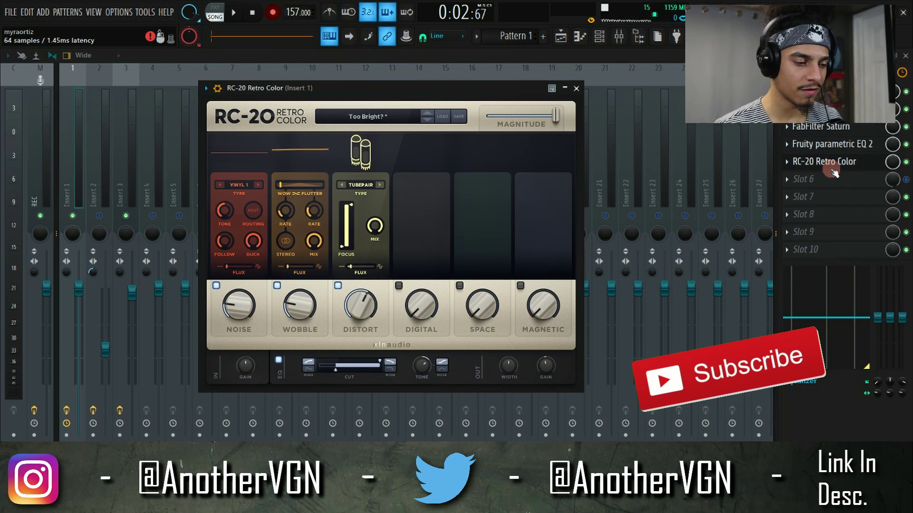
key("m")
key("m")
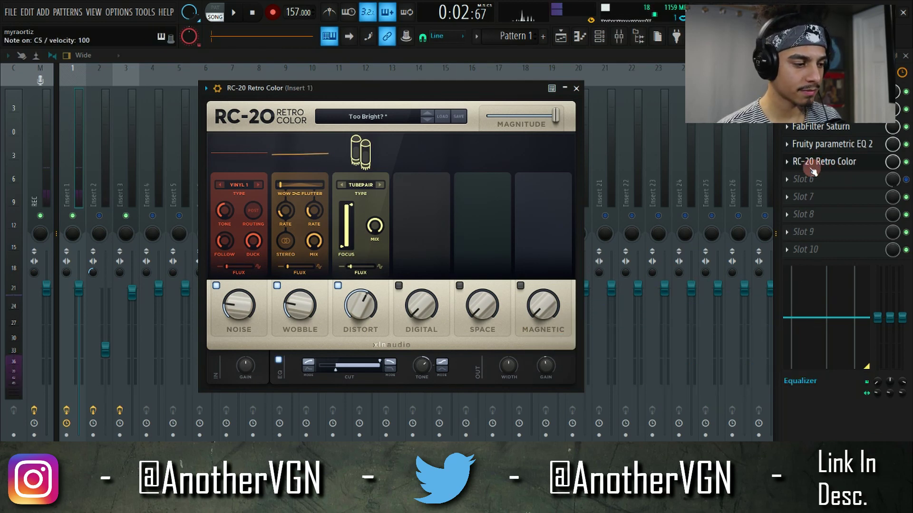
left_click(576, 88)
Examine the Fruity Reeverb 2 settings on Insert 2.
left_click(106, 178)
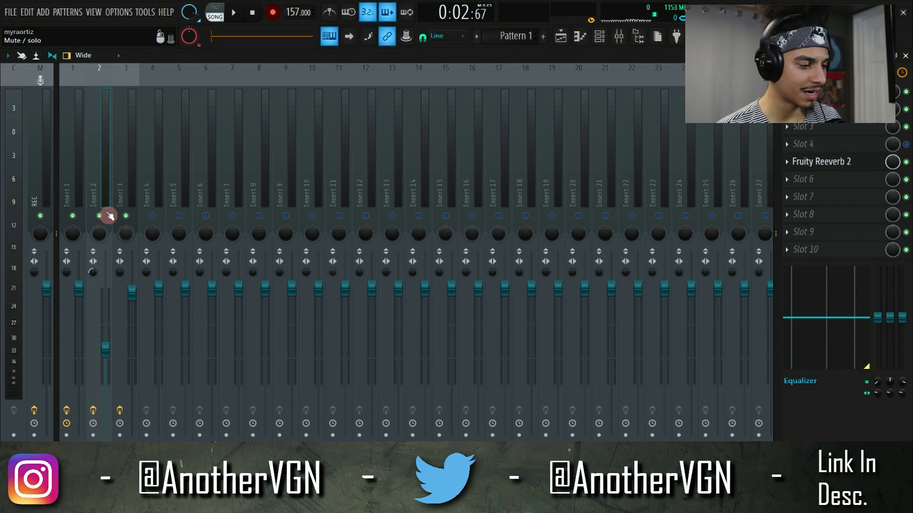
left_click(75, 172)
left_click(104, 228)
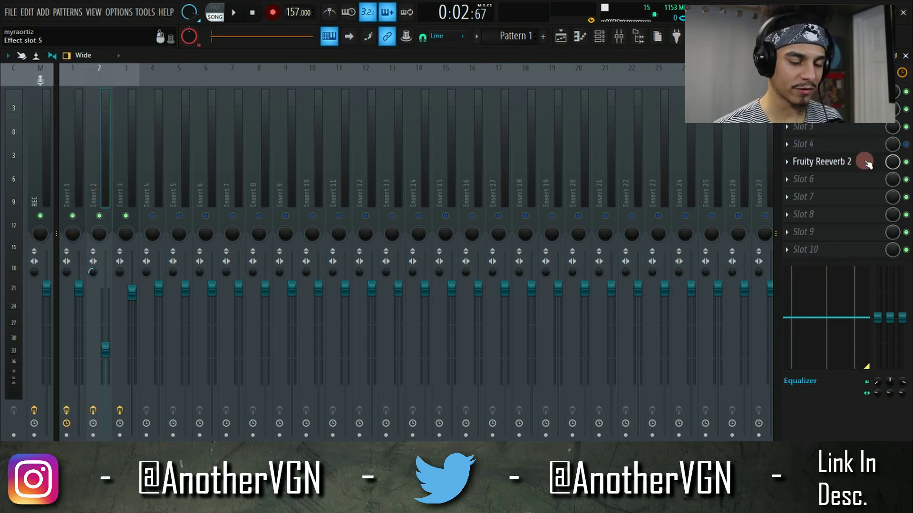
left_click(865, 163)
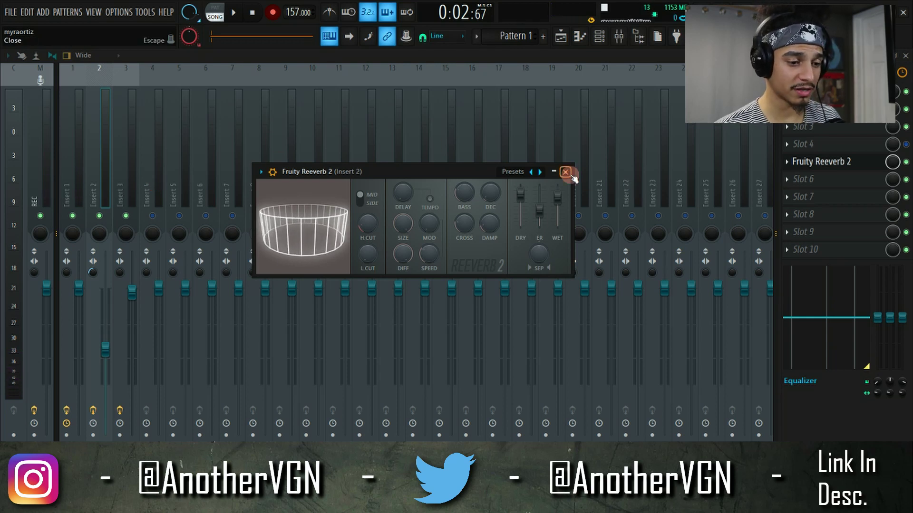
left_click(565, 172)
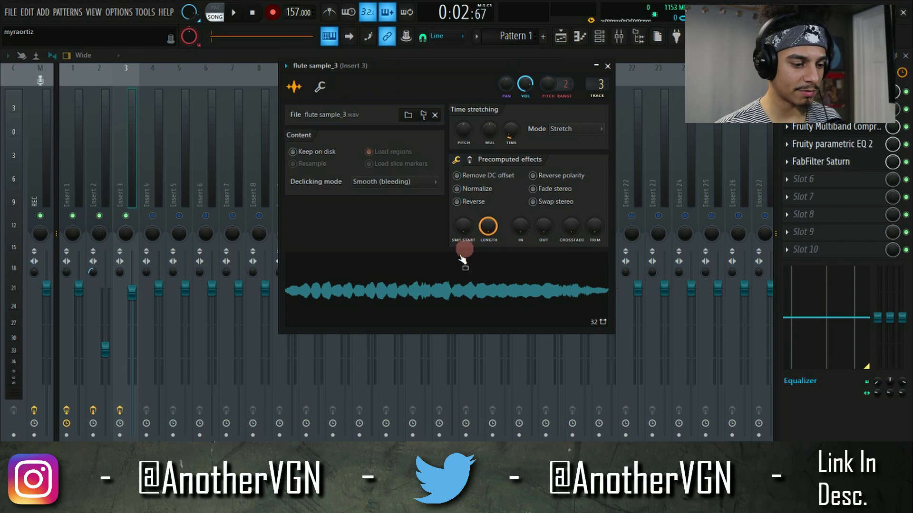
Audition flute sample_3, and switch to Chrome to play the "flute sample" YouTube video.
left_click(445, 286)
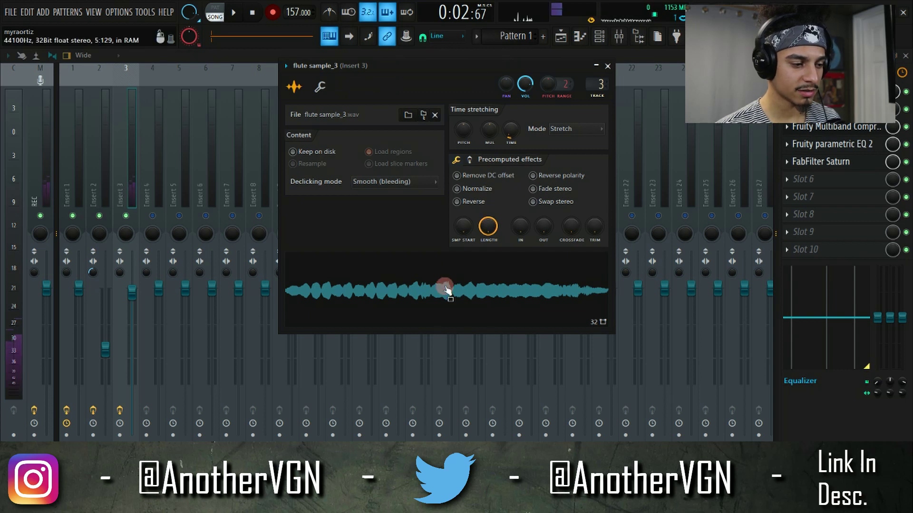
key("Escape")
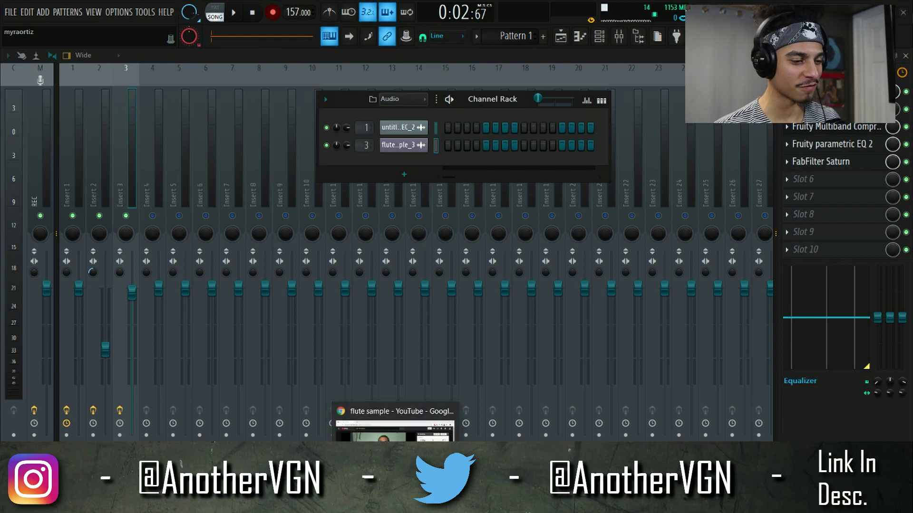
left_click(417, 504)
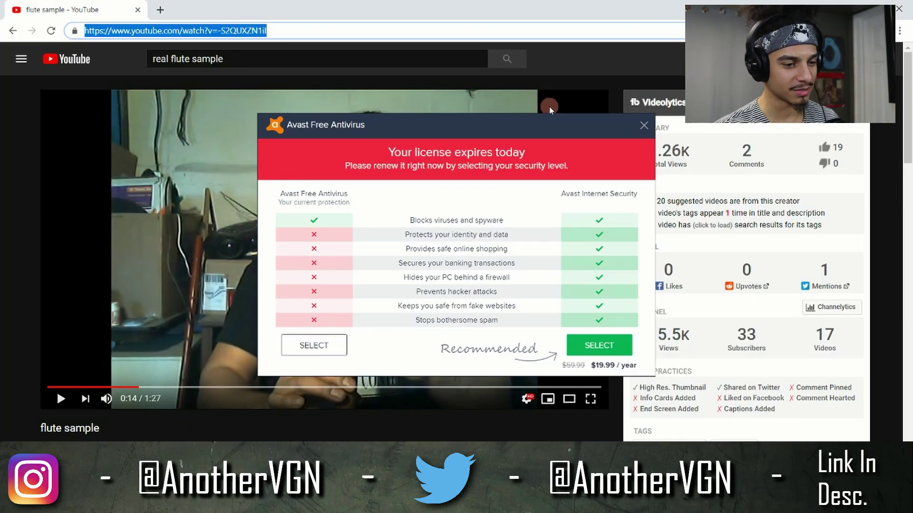
left_click(643, 125)
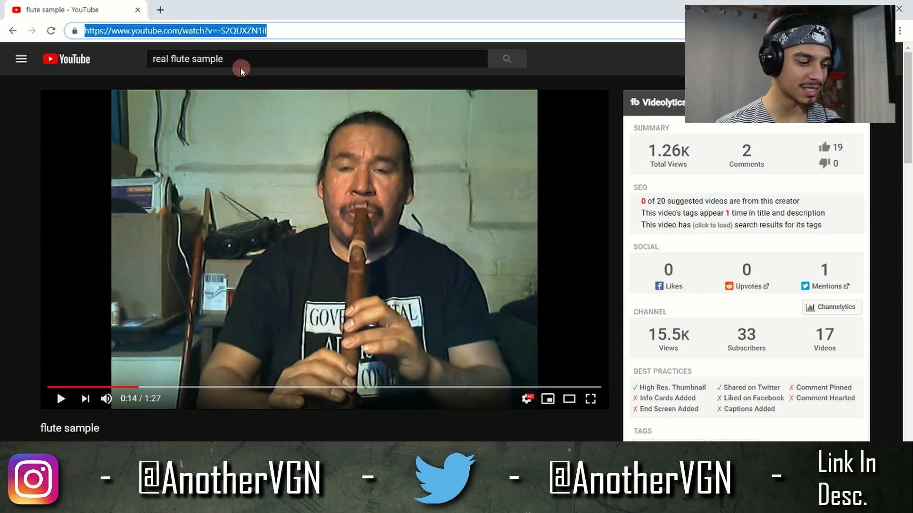
left_click(60, 400)
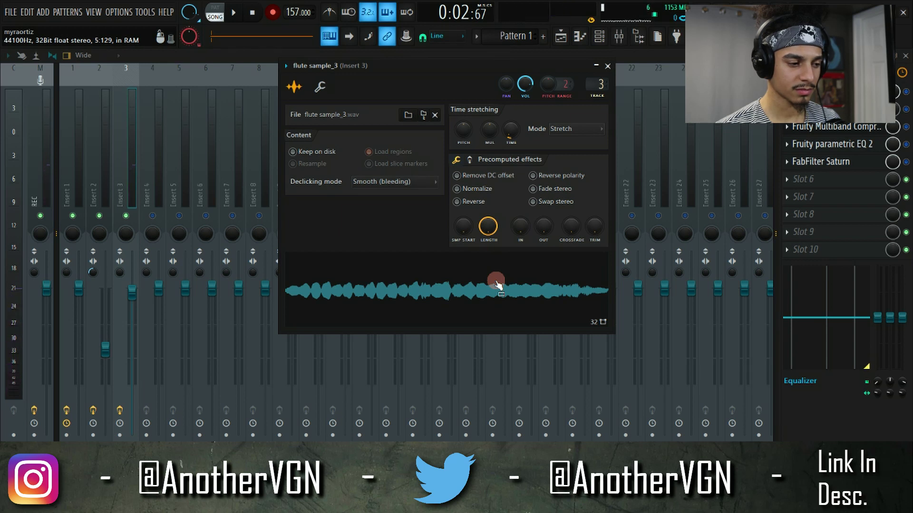
Enable the first Fruity Parametric EQ 2 on Insert 3 and audition the flute sample with its curve open.
left_click(905, 93)
left_click(844, 92)
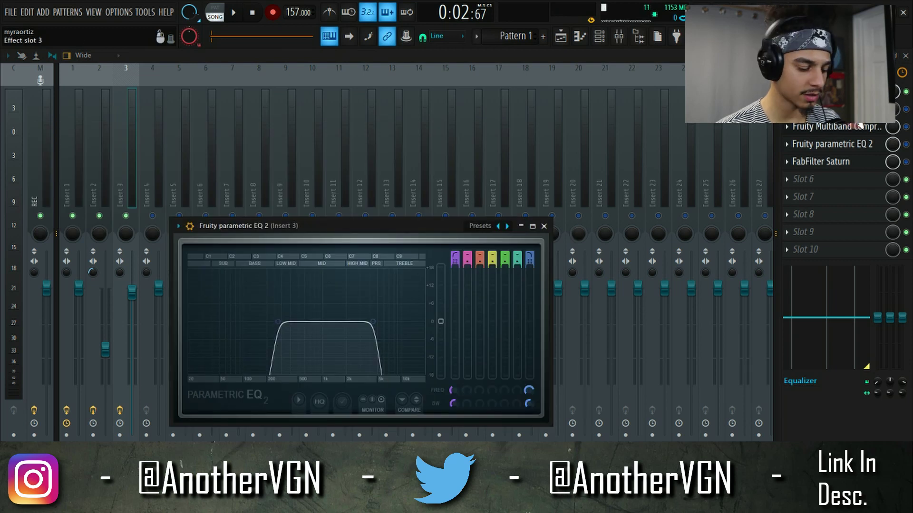
key("m")
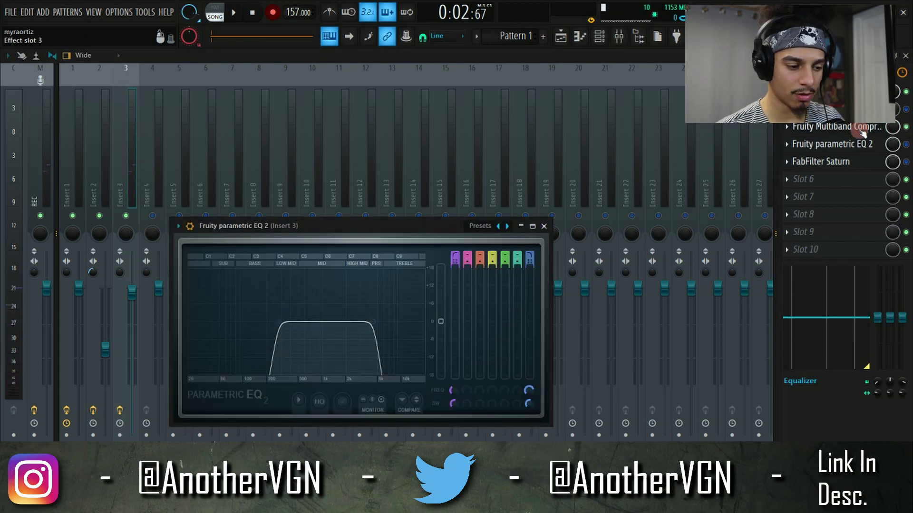
Enable Fruity Multiband Compressor, the slot 4 Parametric EQ 2 and FabFilter Saturn on Insert 3, opening the EQ and Saturn for review.
left_click(862, 133)
left_click(869, 146)
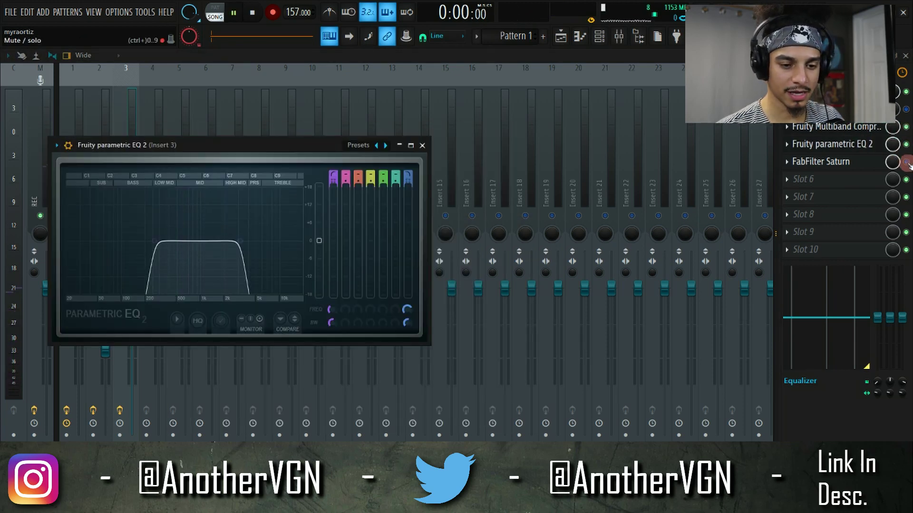
left_click(906, 162)
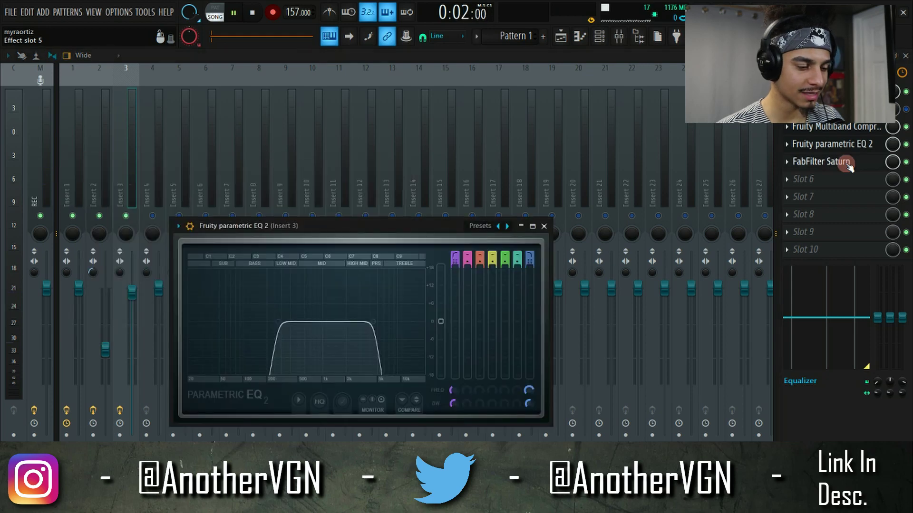
left_click(837, 161)
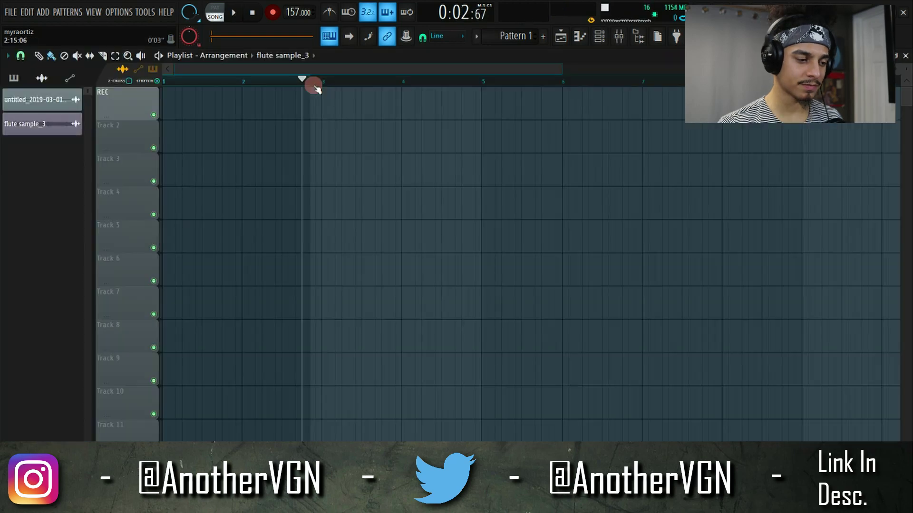
During playback, draw a C#4, F4 and G#4 chord on beat 3 of bar 1 in the piano roll.
key("space")
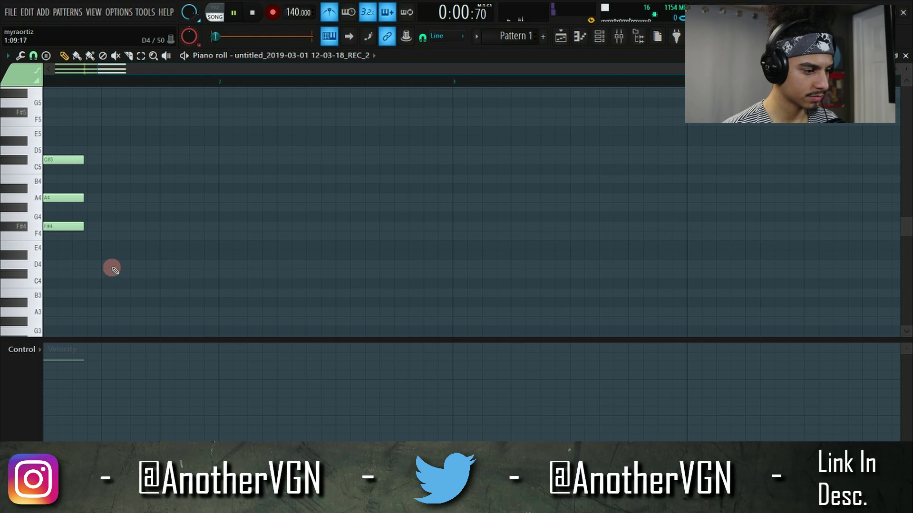
left_click(103, 265)
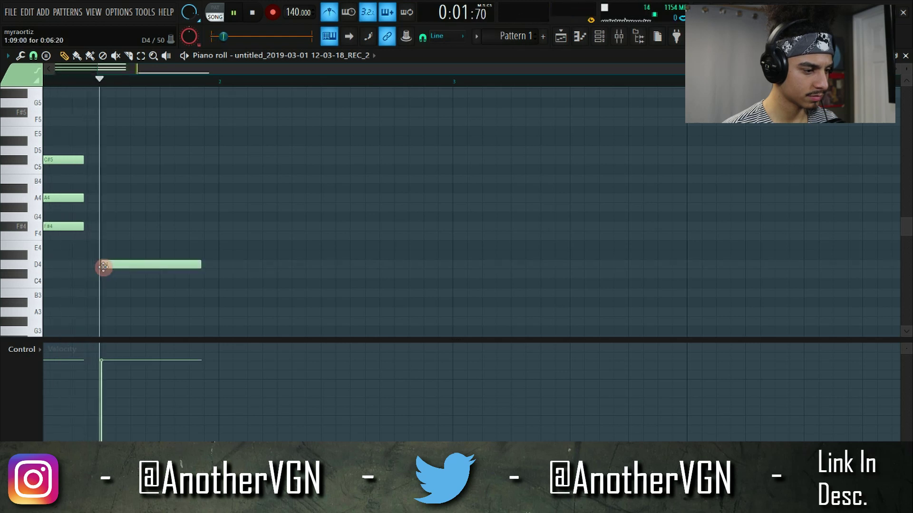
right_click(101, 266)
left_click(102, 273)
left_click(103, 235)
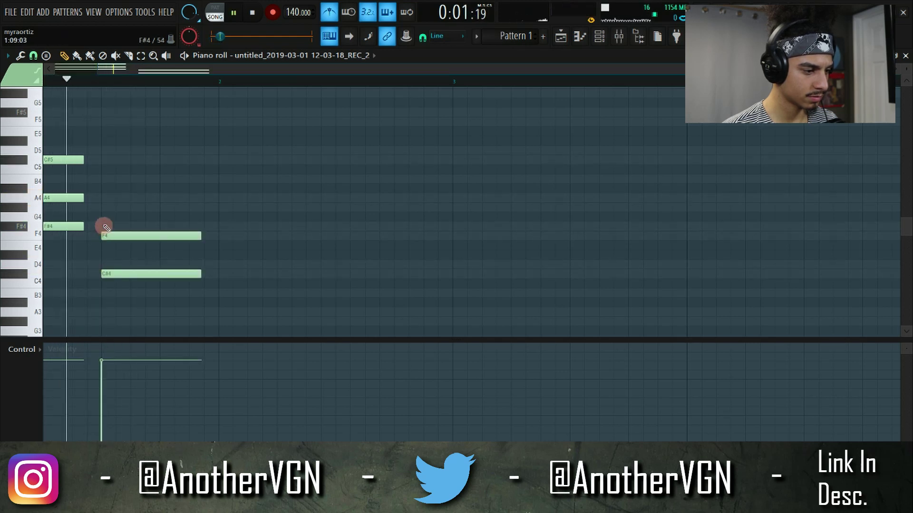
left_click(102, 207)
Draw a D4, F#4, A4 chord at the start of bar 2 and an F4, G#4, B4 chord on its third beat.
left_click(220, 264)
left_click(220, 226)
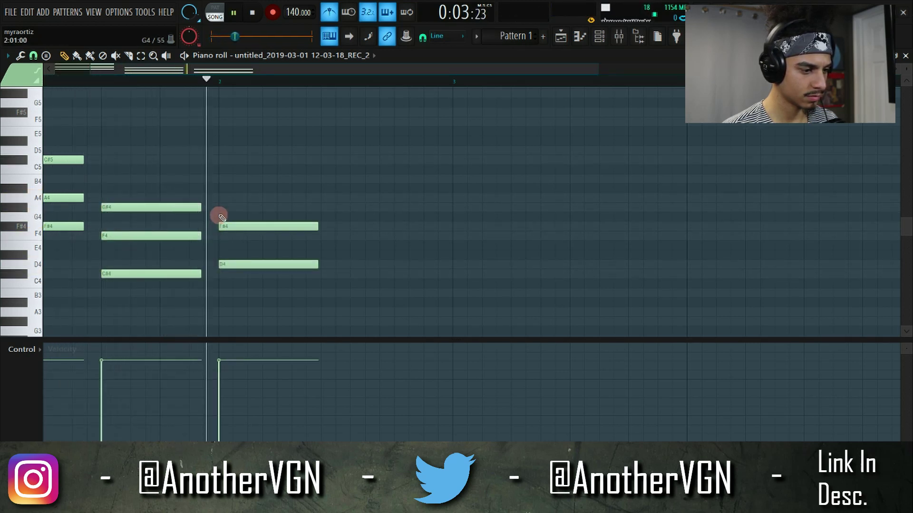
left_click(219, 197)
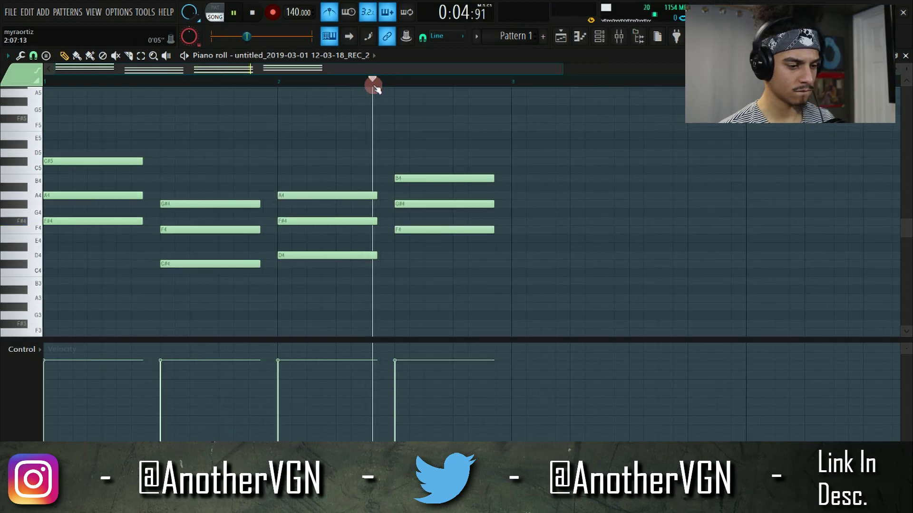
key("space")
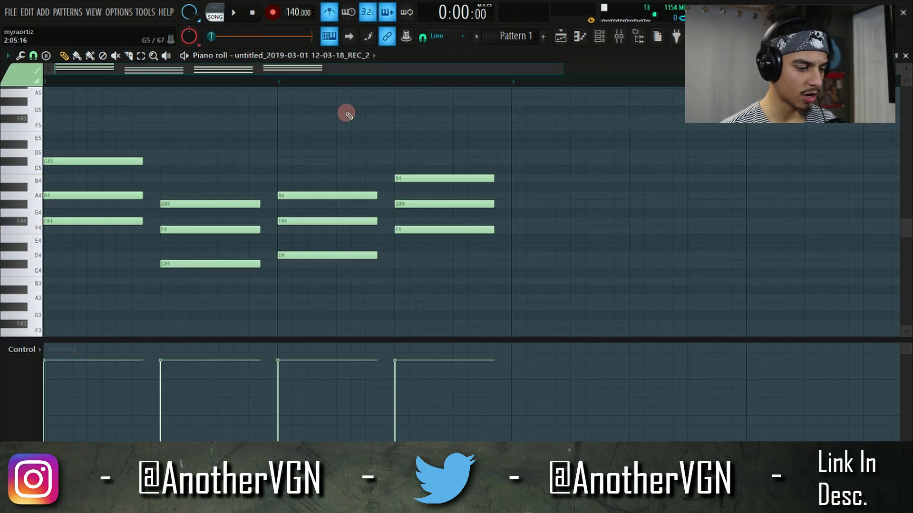
Apply legato so each chord reaches the next, and extend the last chord to the end of bar 2.
scroll(86, 206, "up", 2)
scroll(163, 163, "down", 3)
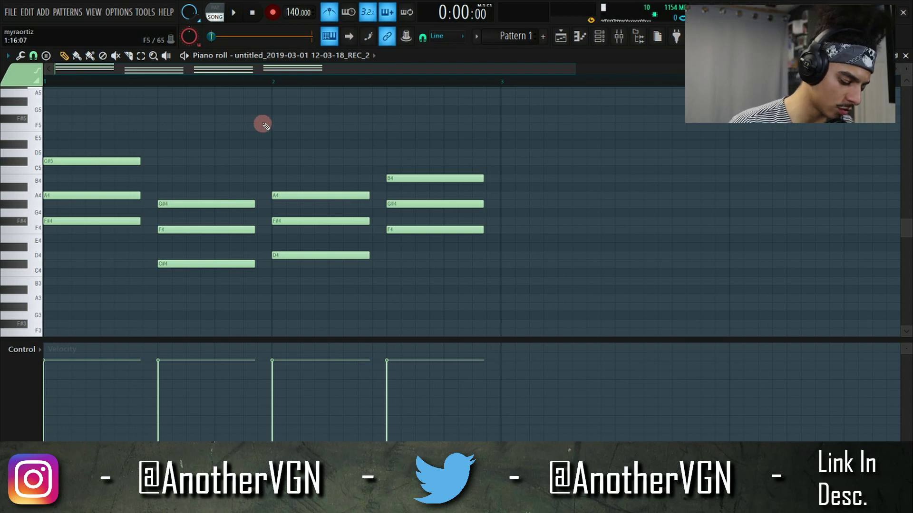
key("ctrl+l")
left_click_drag(496, 293, 472, 166)
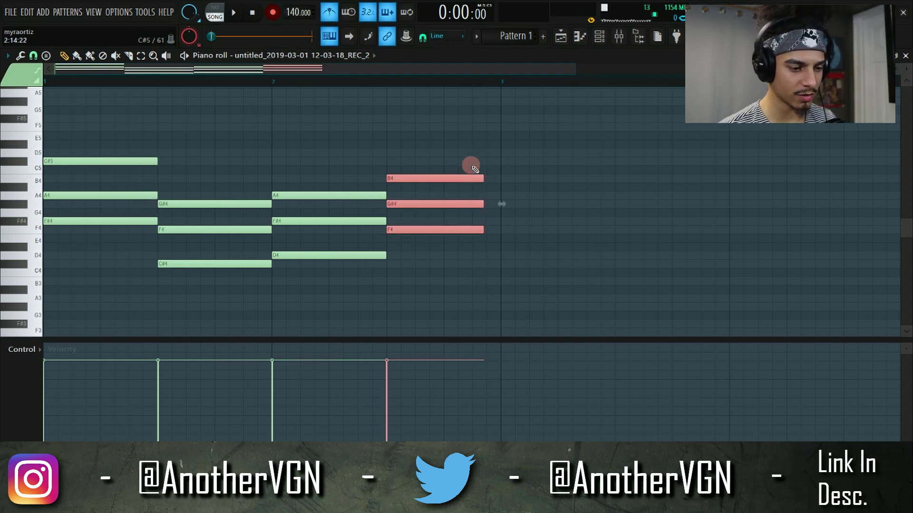
left_click(386, 122)
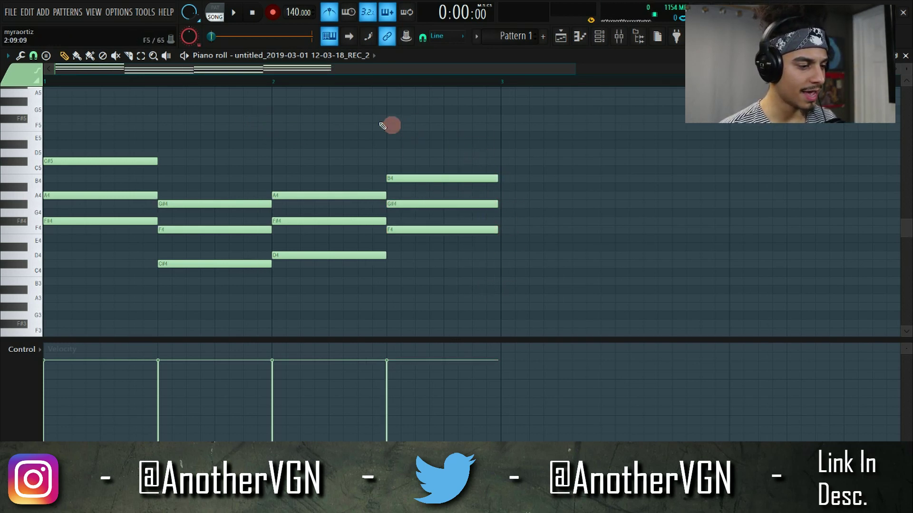
Transpose the chords down an octave and break the first into a one-step chord followed by single D3, F#3, F#4 and D4 notes.
scroll(163, 85, "up", 3)
left_click_drag(179, 71, 10, 76)
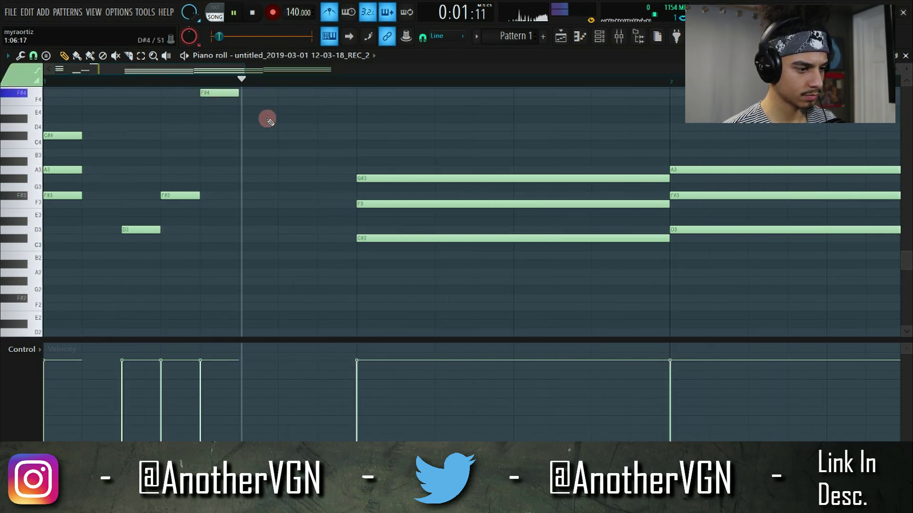
left_click(280, 127)
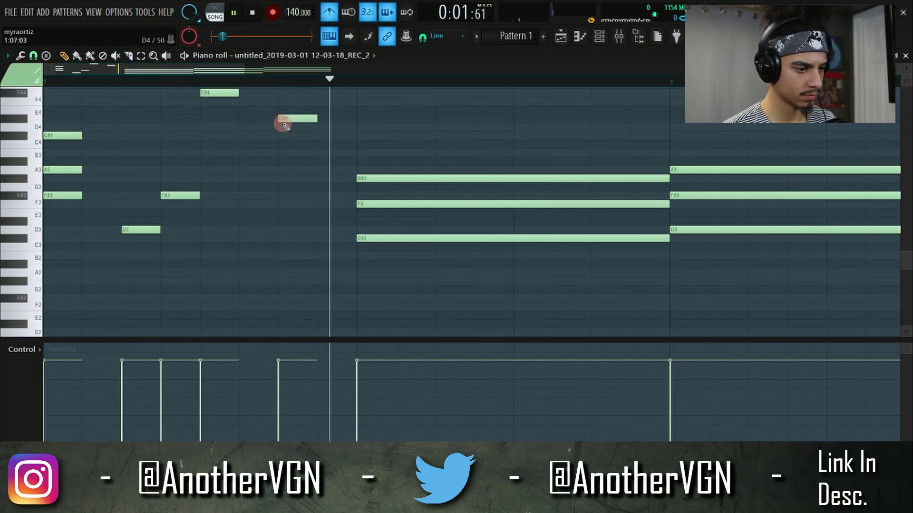
key("space")
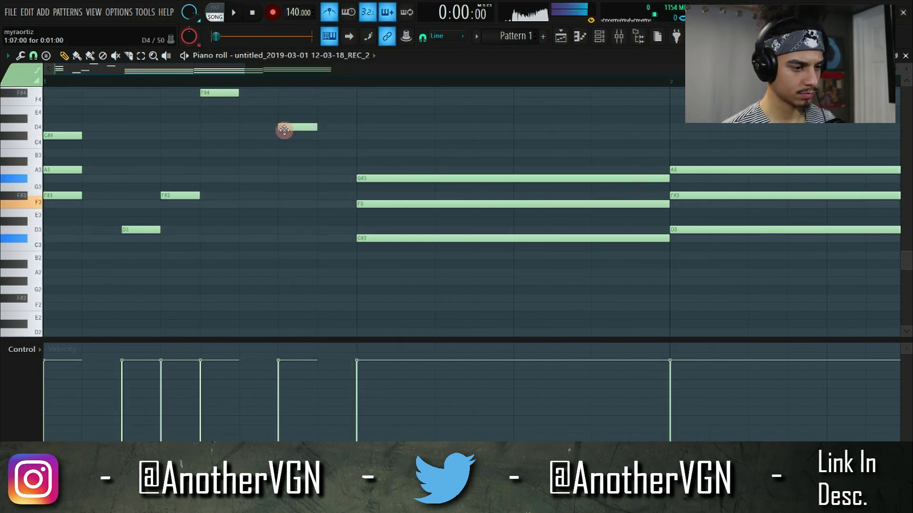
Shorten the second chord (C#3, F3, G#3) to one step.
scroll(284, 145, "down", 1, "ctrl")
scroll(287, 150, "up", 1)
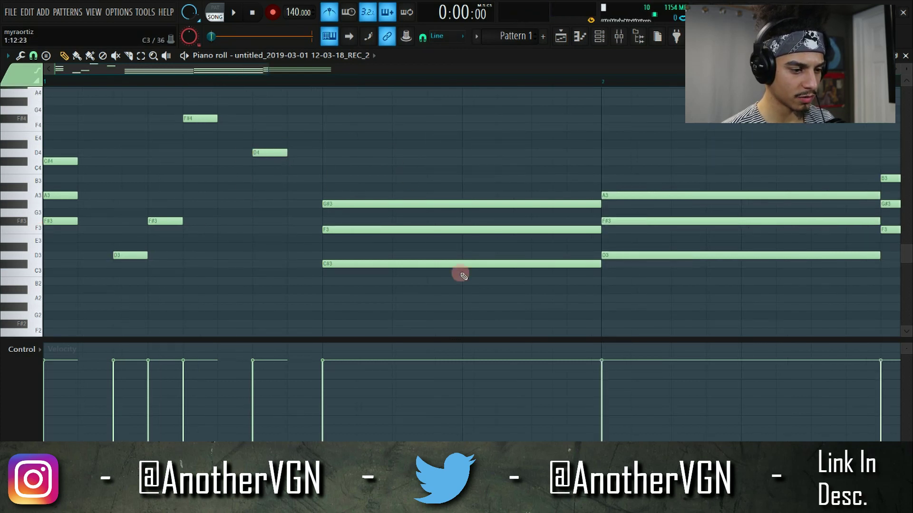
scroll(462, 275, "up", 1, "ctrl")
scroll(332, 188, "down", 1, "ctrl")
left_click_drag(485, 279, 294, 203)
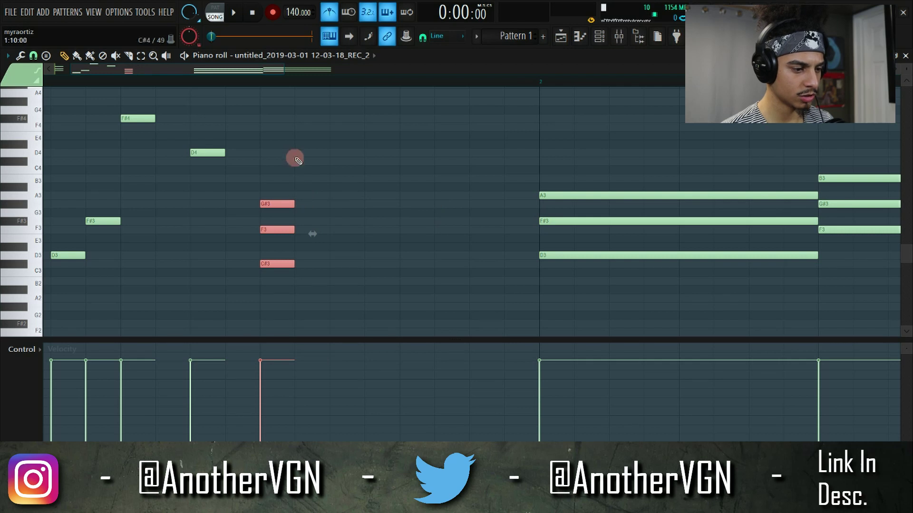
Add single F4, C#4 and B3 notes after the second chord in bar 1, and shorten the bar 2 chords to one step.
left_click(286, 164)
scroll(254, 177, "down", 1, "ctrl")
scroll(254, 177, "down", 1, "ctrl")
scroll(116, 146, "up", 1, "ctrl")
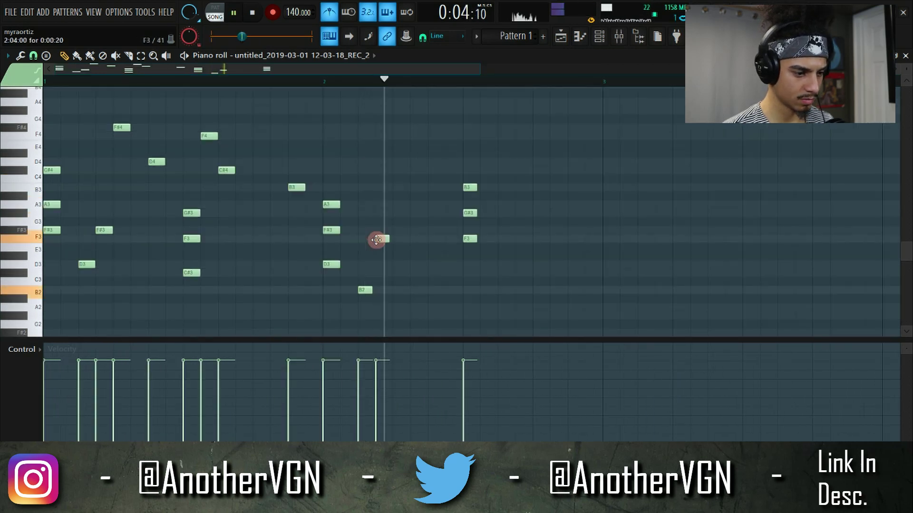
Replace the single F3 note right after B2 in bar 2 with a D3.
right_click(381, 237)
key("space")
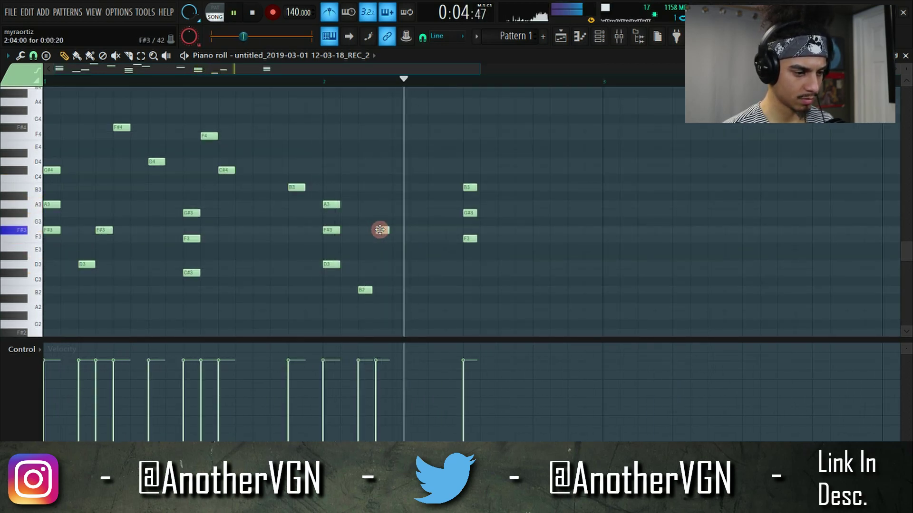
left_click(381, 264)
key("space")
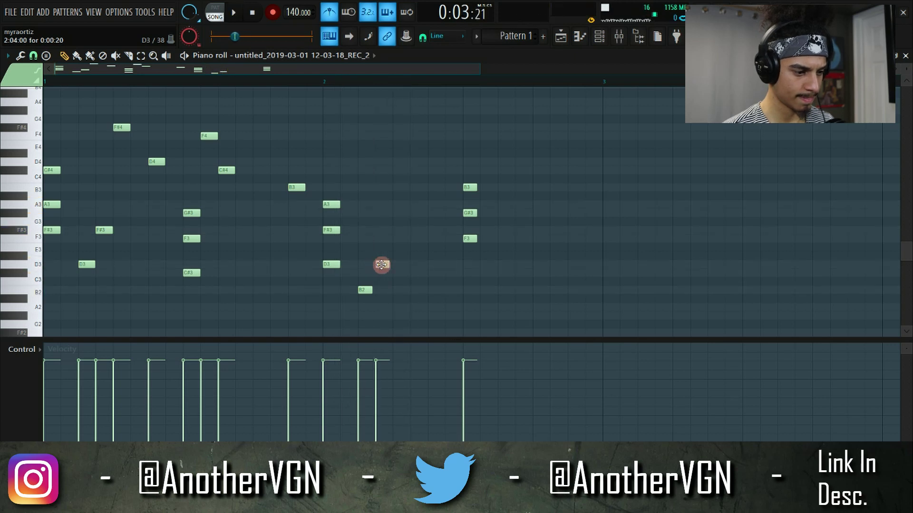
Fill out the rest of bar 2 with single one-step D4, B3, A3, G#3 and F3 notes.
key("space")
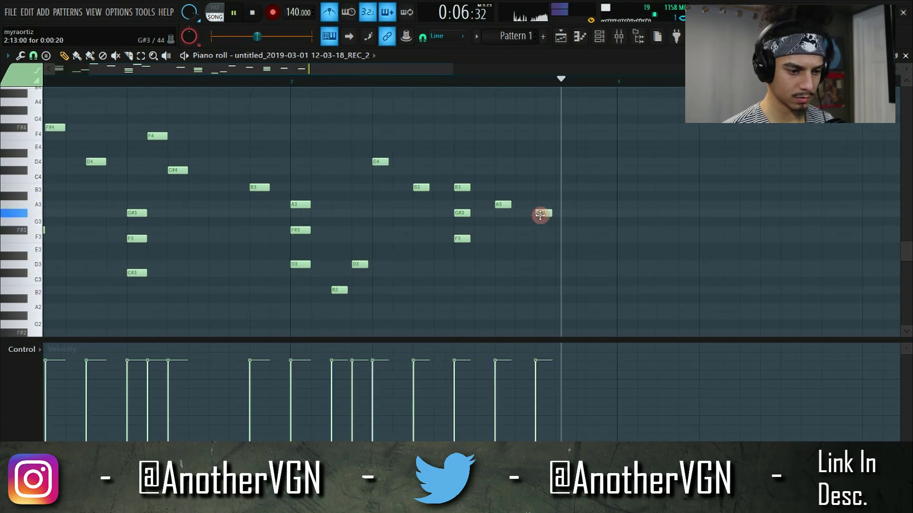
key("space")
left_click(523, 213)
scroll(537, 225, "up", 2)
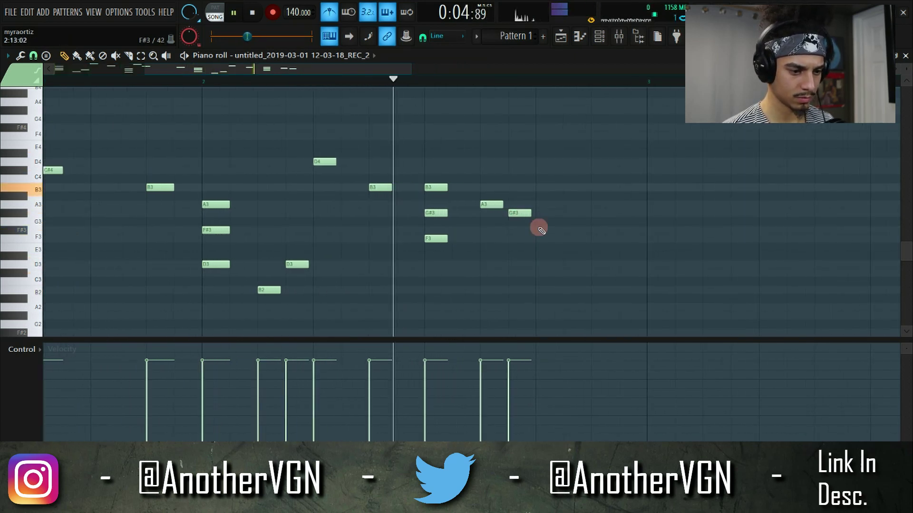
left_click(592, 237)
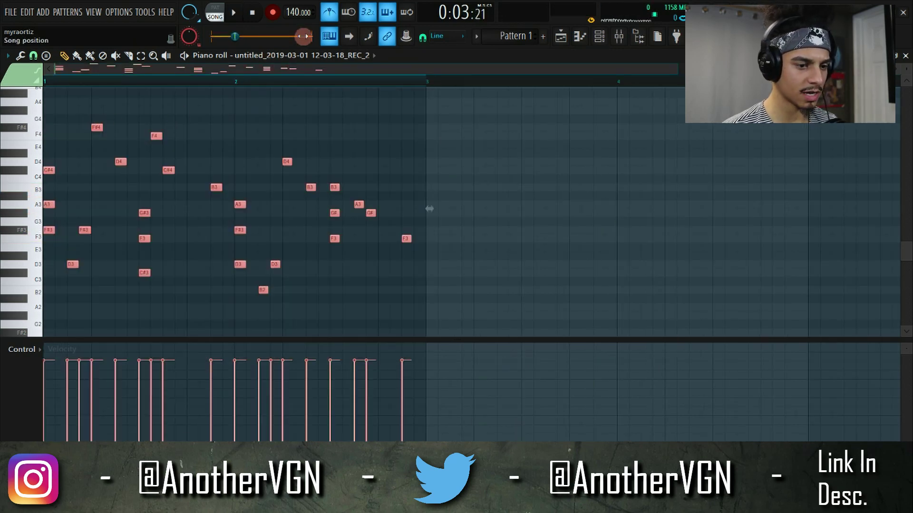
Duplicate the two-bar melody into bars 3 and 4.
key("ctrl+b")
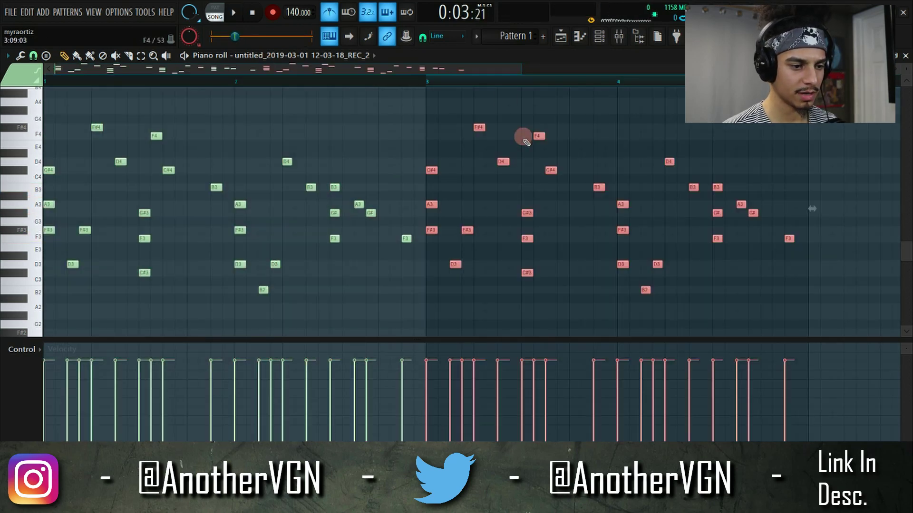
left_click(568, 116, "ctrl")
Rework bar 4 with an F3, B3, G#4 opening chord, C#3 and F3 notes following it, and an F#3, C#4, A4 mid-bar chord.
scroll(593, 192, "down", 1)
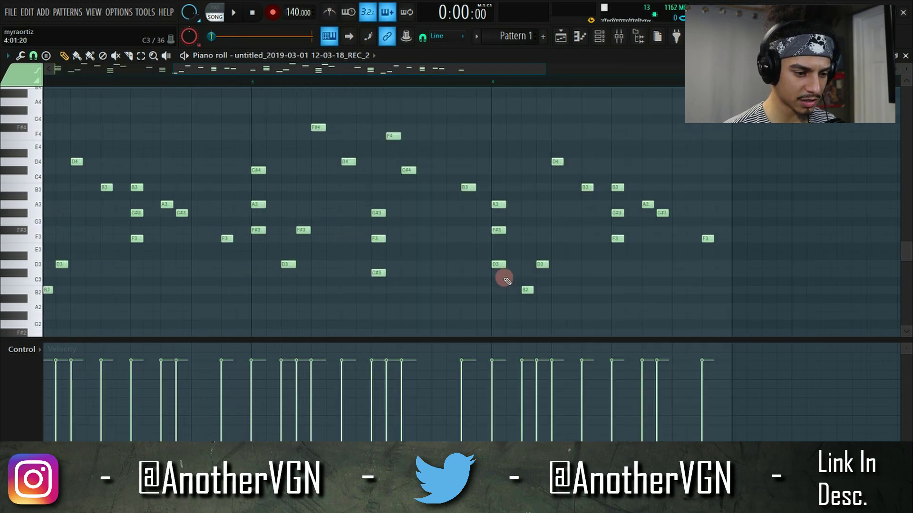
left_click(498, 264)
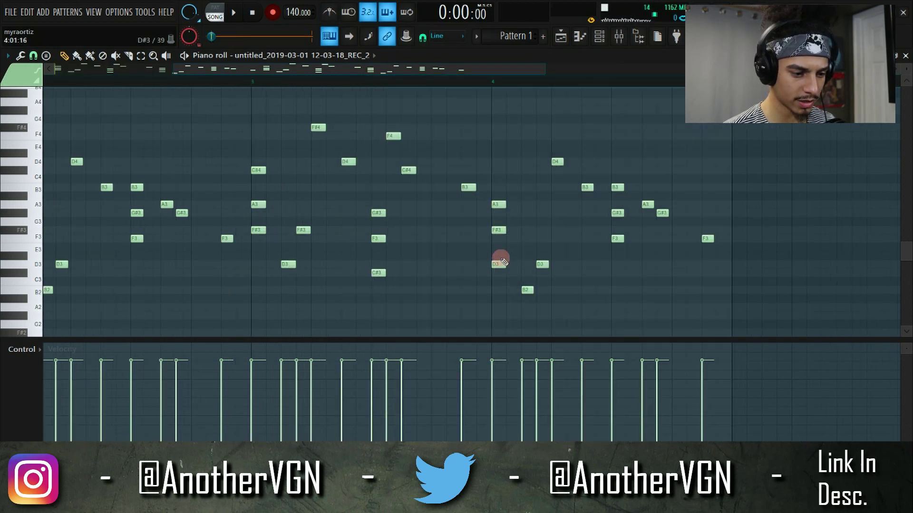
left_click_drag(499, 263, 495, 187)
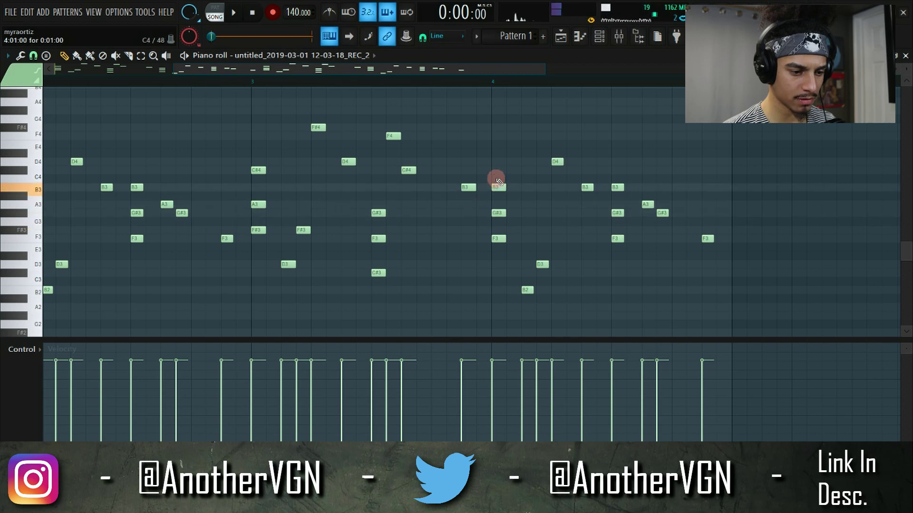
left_click_drag(525, 291, 524, 265)
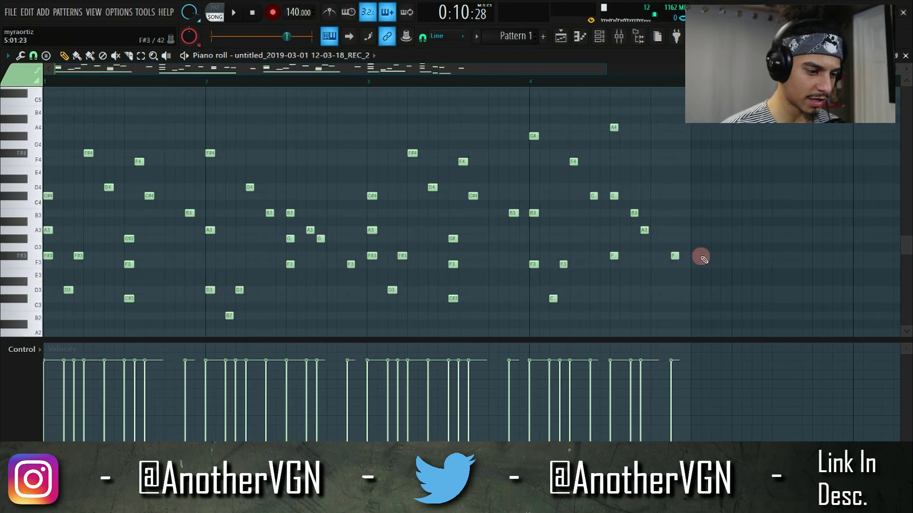
Add low bass notes under the melody, with a long F#2 in bars 1 and 3, and randomize the note velocities.
key("alt+r")
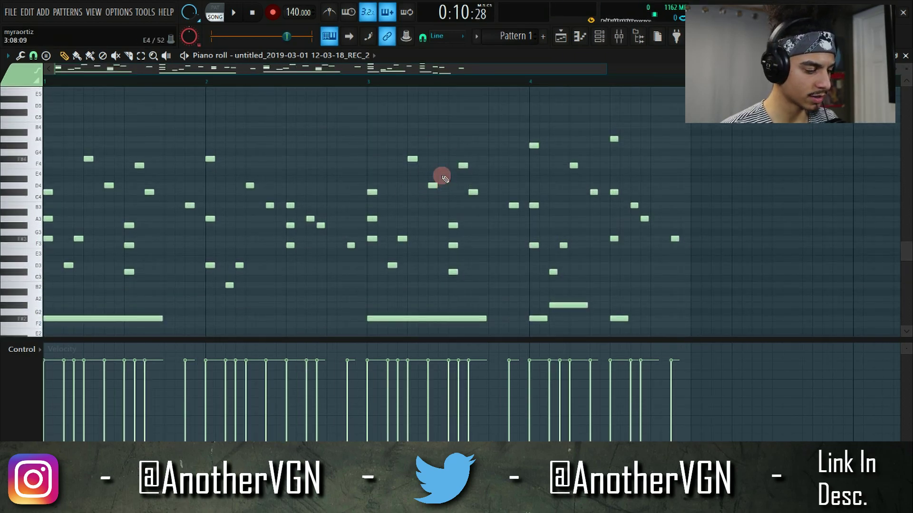
left_click(531, 365)
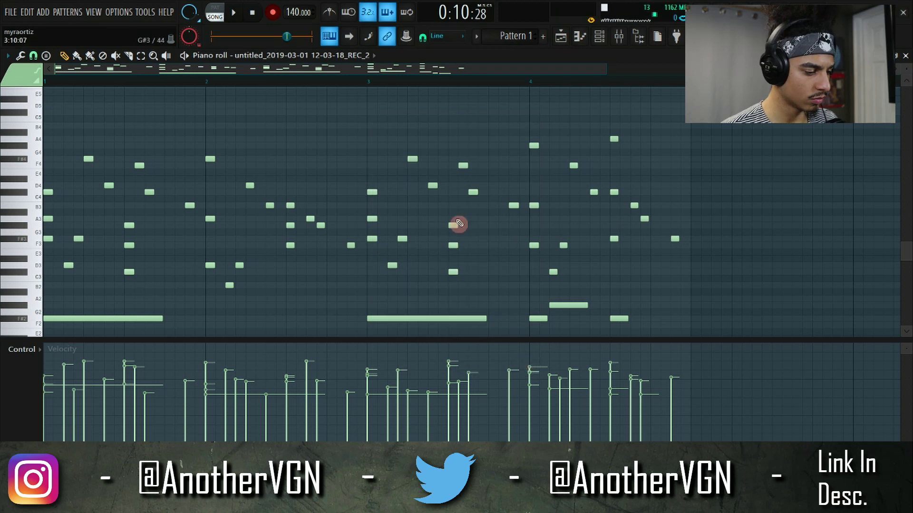
Strum the chords with the strumizer, preserving the note ends, and play the melody back.
key("alt+s")
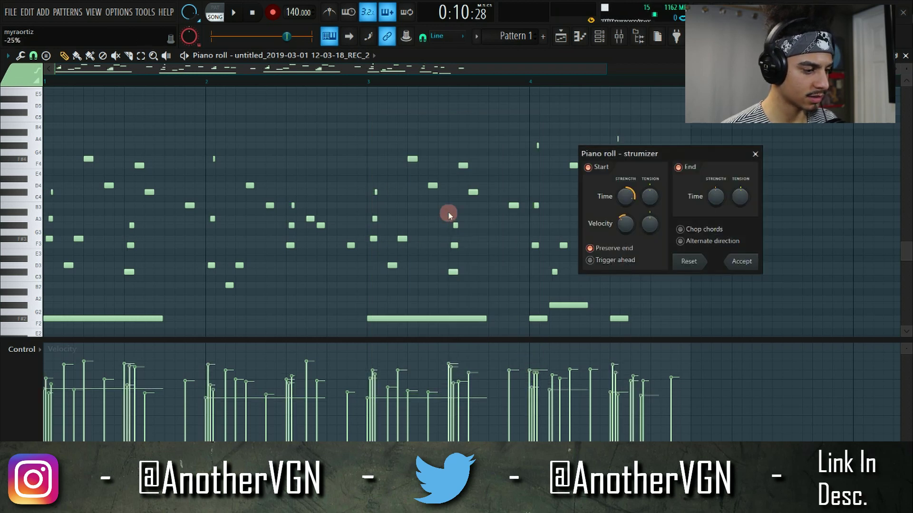
left_click_drag(635, 205, 620, 236)
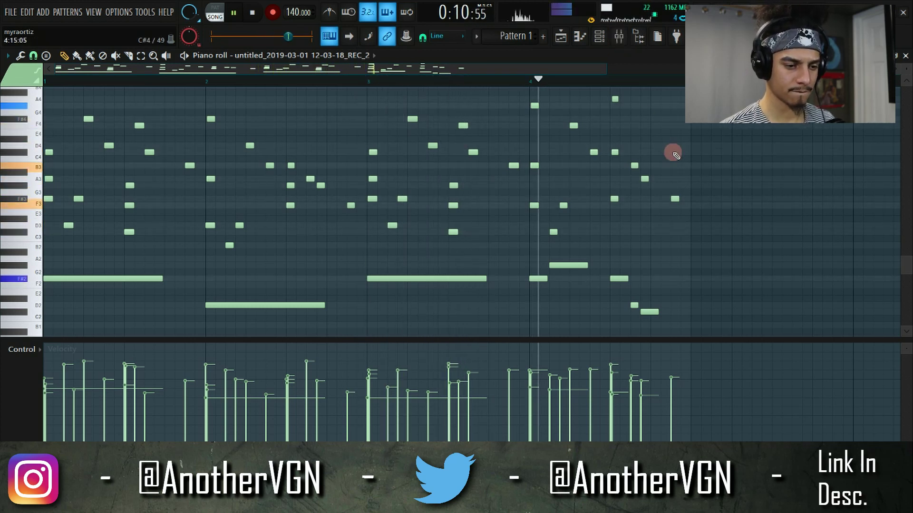
scroll(674, 154, "up", 1)
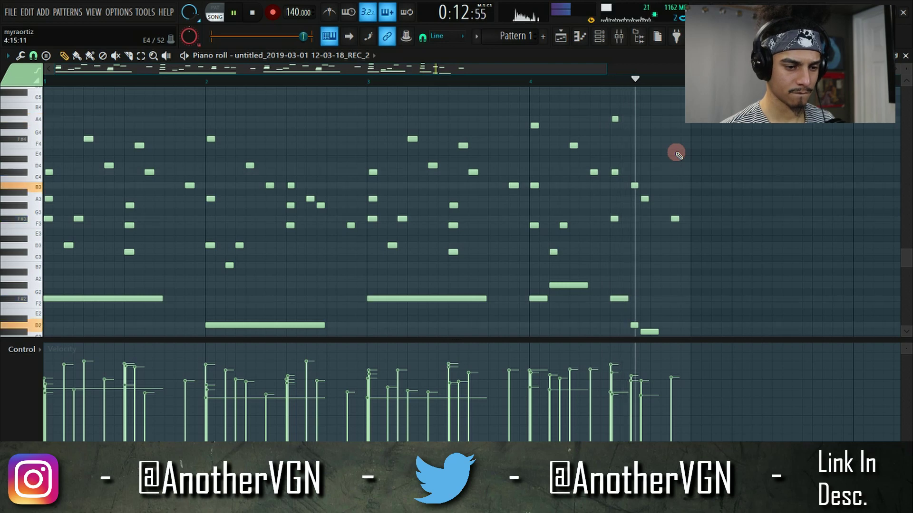
scroll(675, 155, "down", 1)
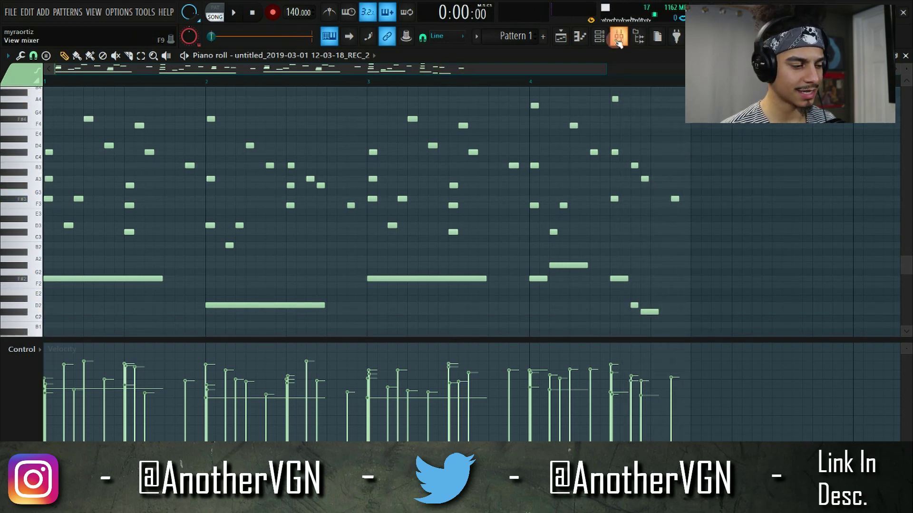
Add Gross Beat to effect slot 6 of mixer Insert 1 and load its Momentary preset.
left_click(619, 36)
left_click(825, 178)
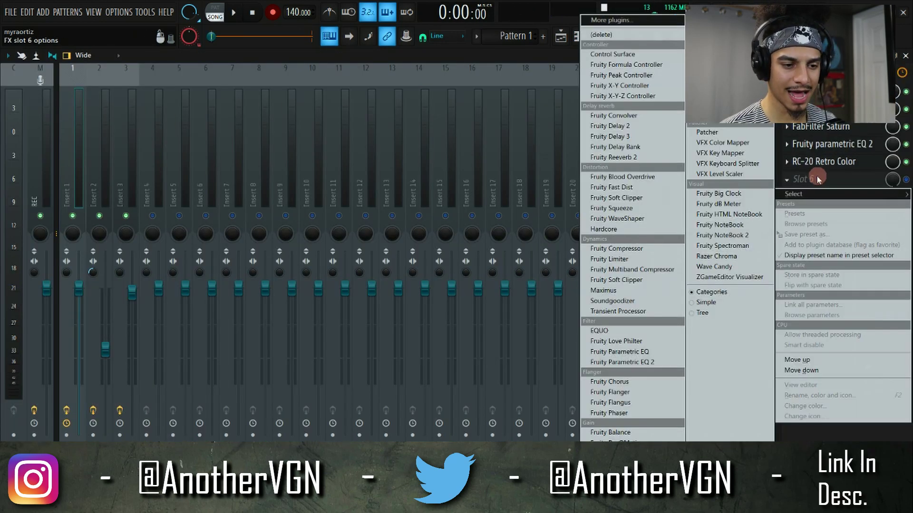
left_click(652, 98)
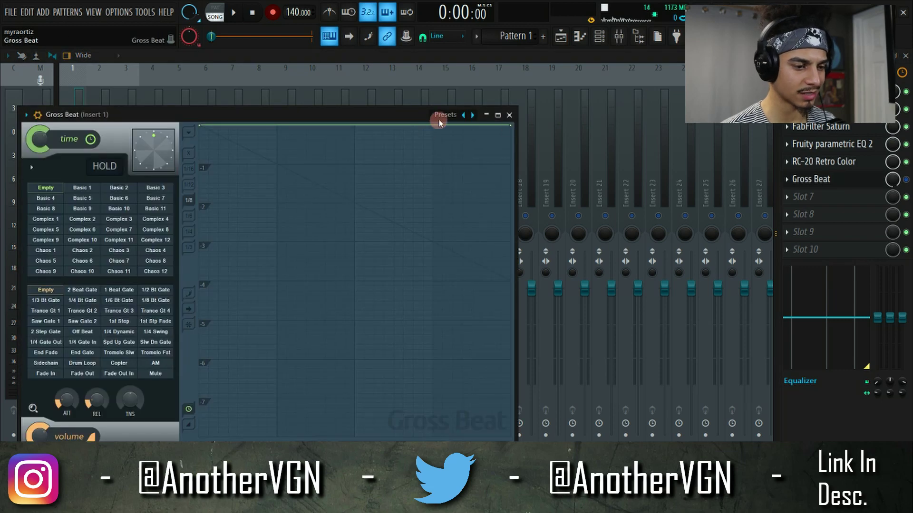
left_click(450, 115)
left_click(475, 144)
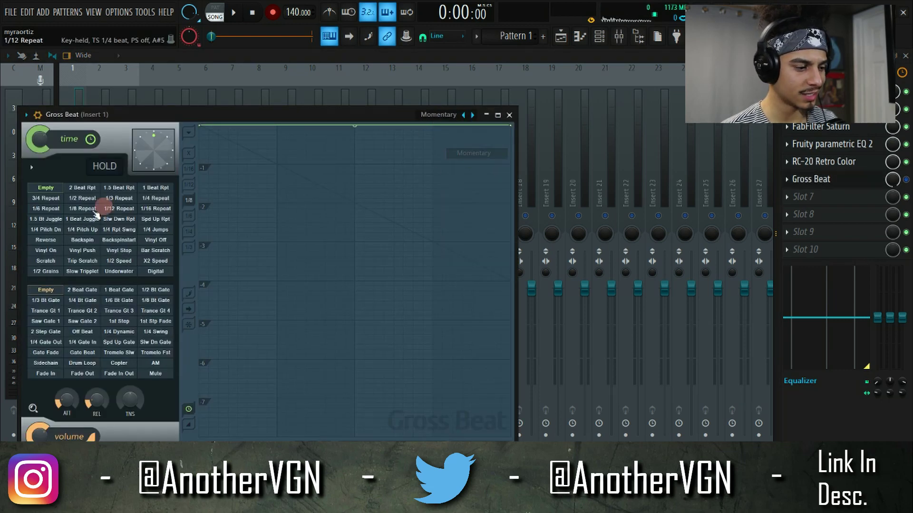
Choose the 1/2 Speed time effect in Gross Beat, enable its effect slot and play the melody.
left_click(124, 261)
left_click(131, 262)
left_click(906, 180)
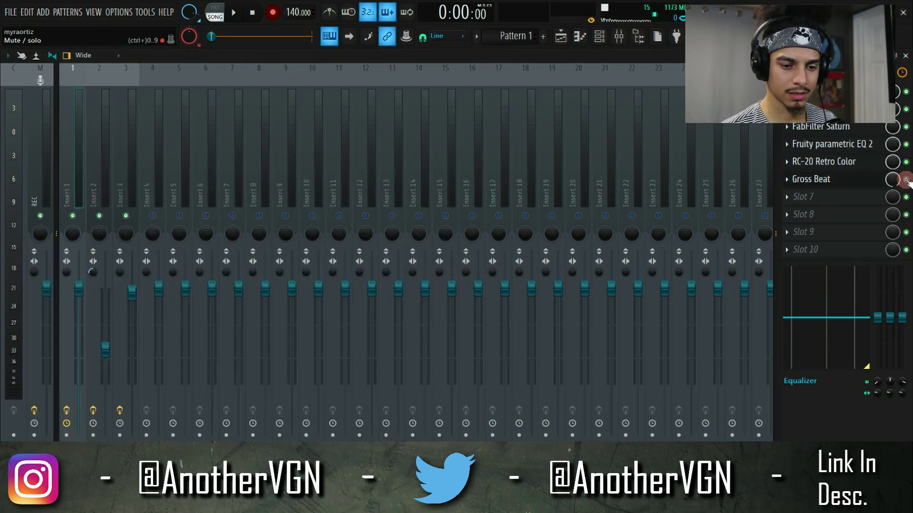
key("space")
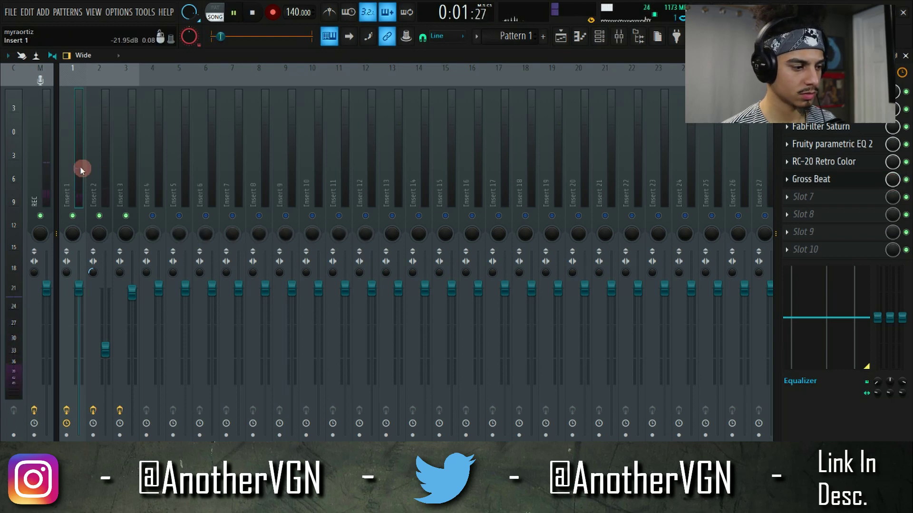
Transpose all melody and bass notes up one octave in the piano roll and listen to them.
left_click(580, 36)
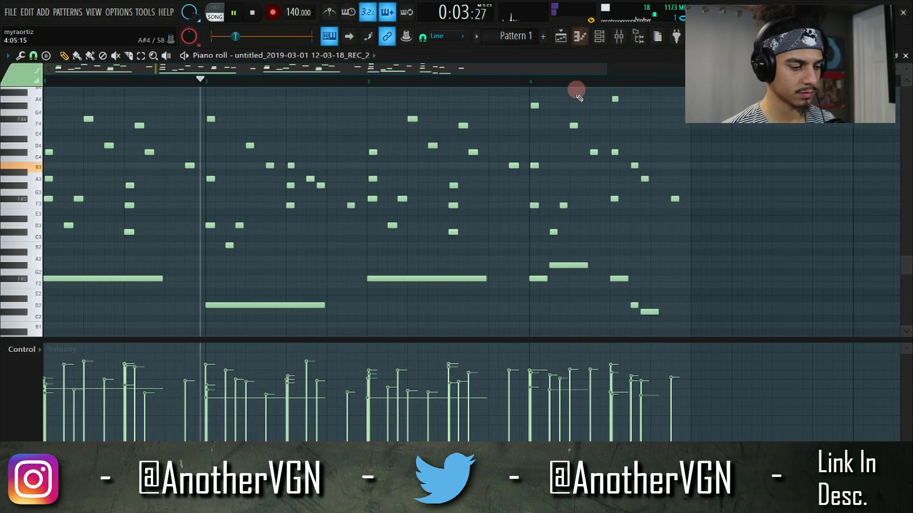
key("space")
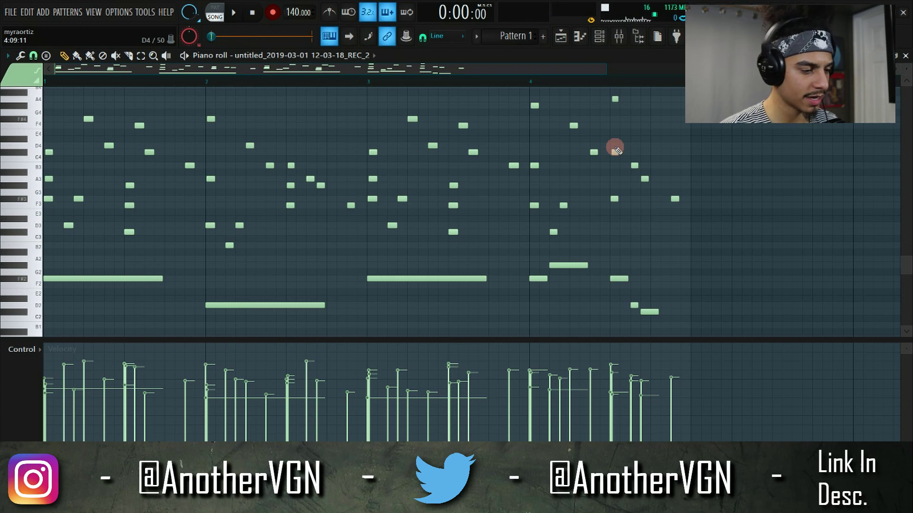
key("ctrl+Up")
key("space")
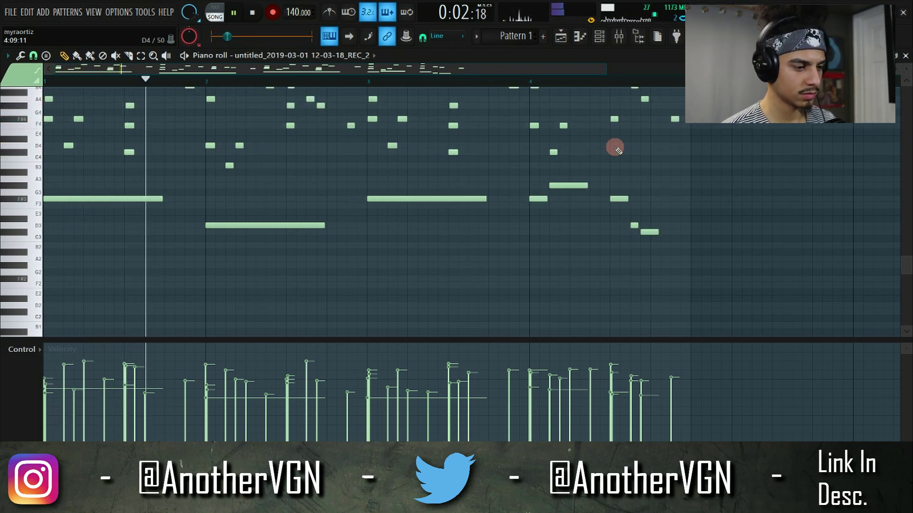
scroll(536, 205, "down", 3)
scroll(505, 227, "up", 2)
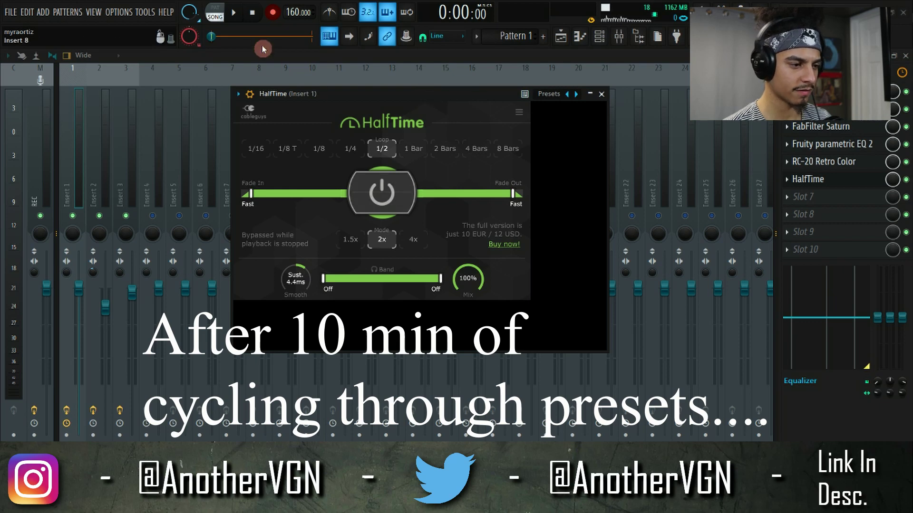
Play the melody with HalfTime applied, and raise every note in the piano roll by one octave.
left_click(236, 14)
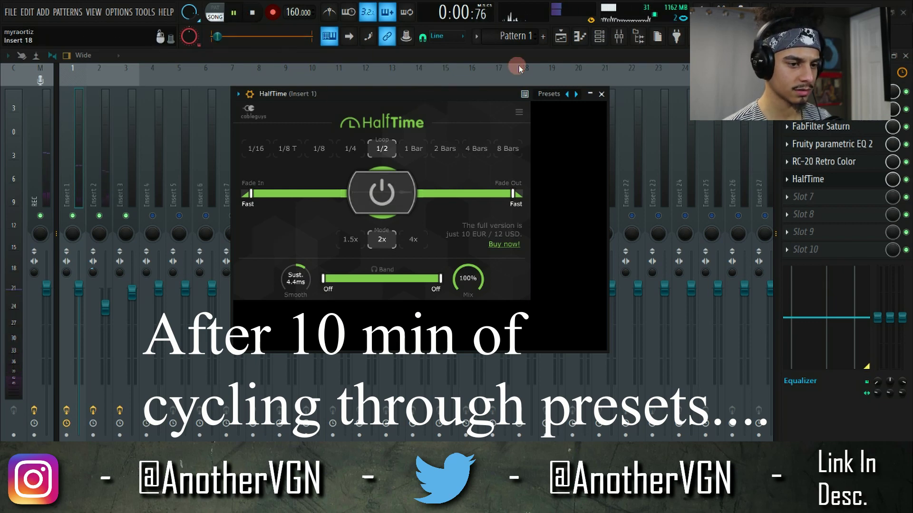
left_click(578, 39)
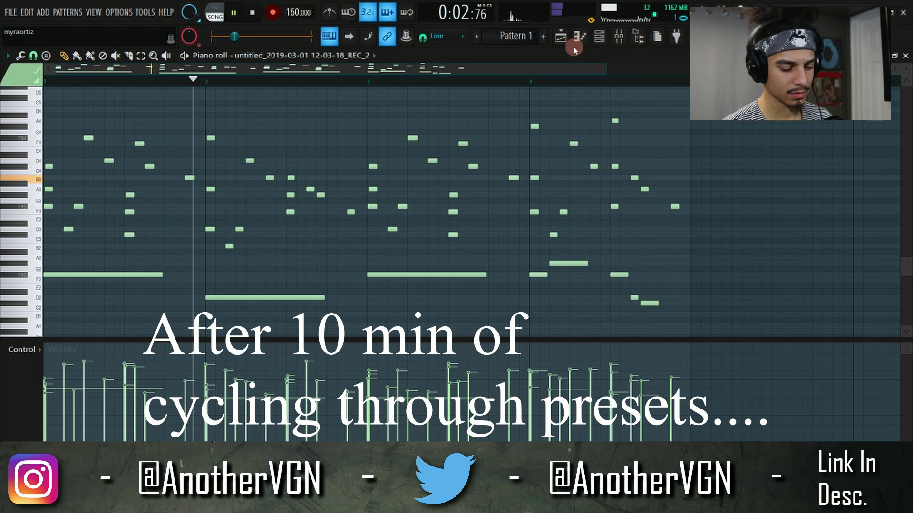
key("space")
key("space")
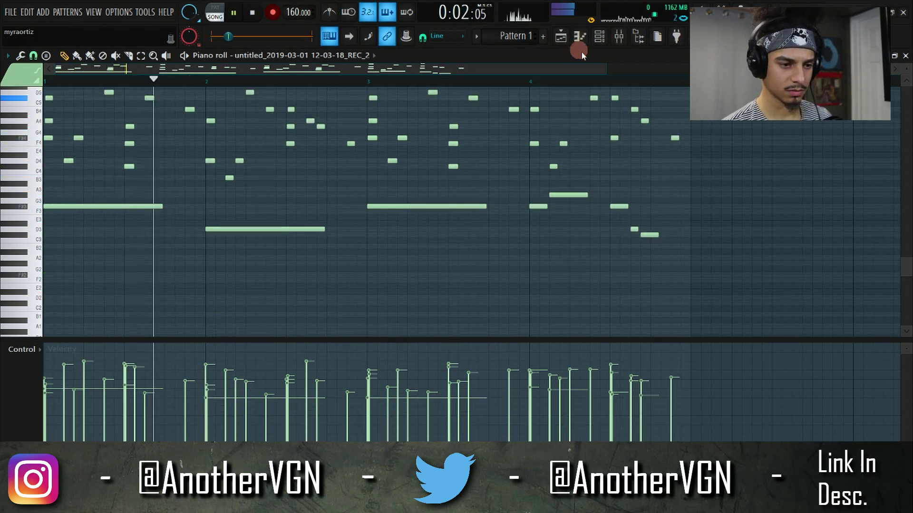
Open the HalfTime demo in the effect chain on the first sample's mixer track.
left_click(592, 44)
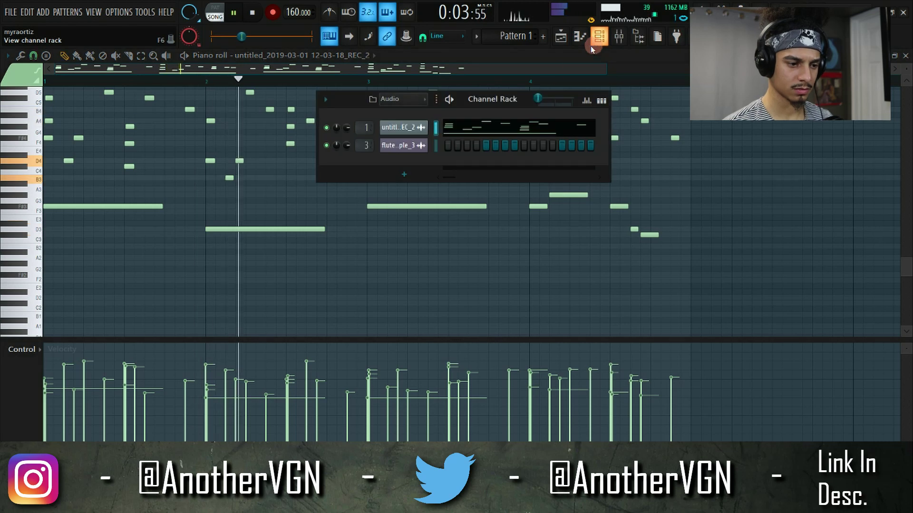
left_click(403, 127)
left_click(618, 42)
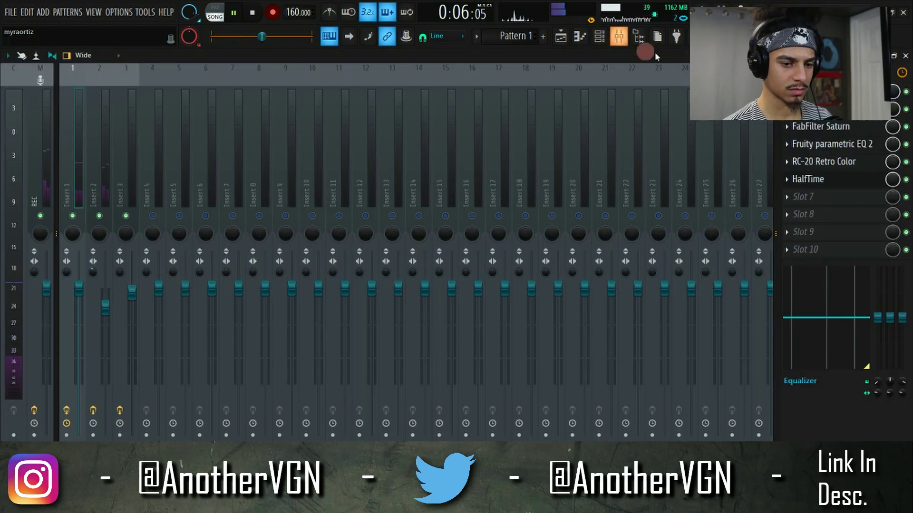
left_click(829, 179)
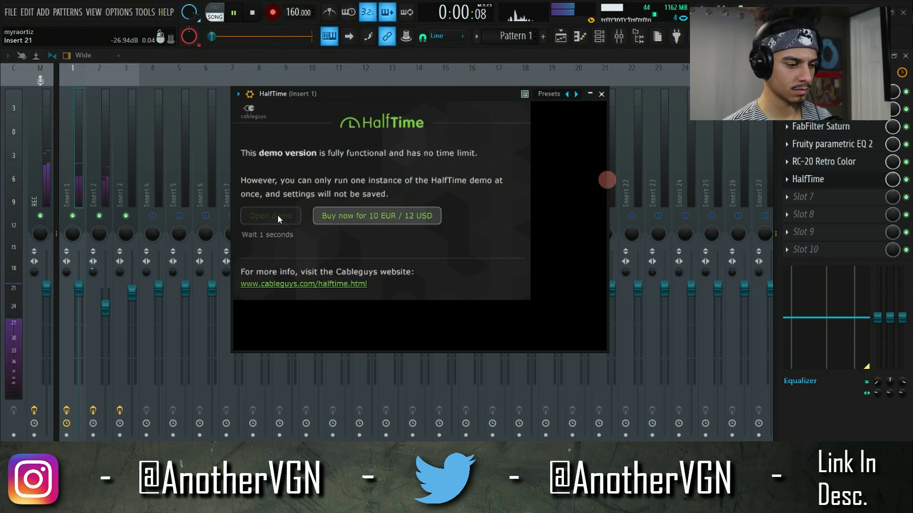
left_click(277, 216)
Set HalfTime's smoothing to FX 500 ms, listen to the melody and close the plugin.
left_click(234, 30)
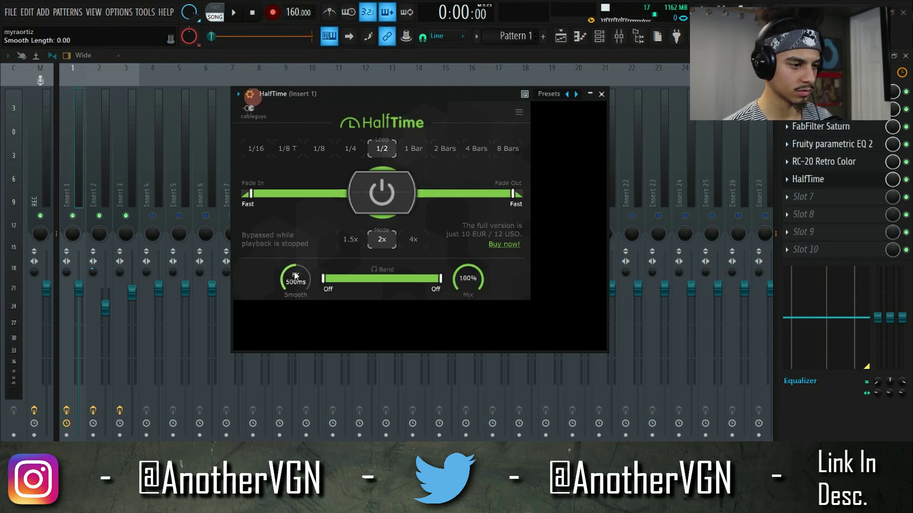
left_click(234, 14)
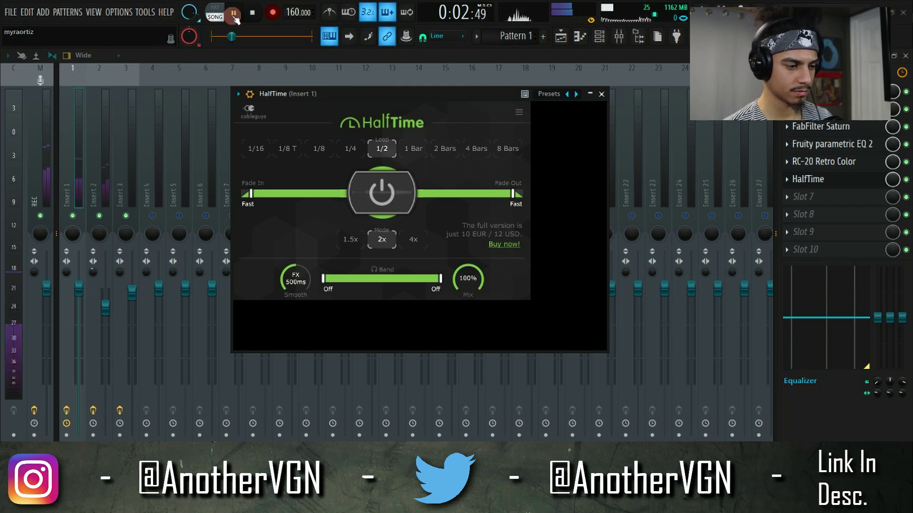
left_click(601, 94)
key("space")
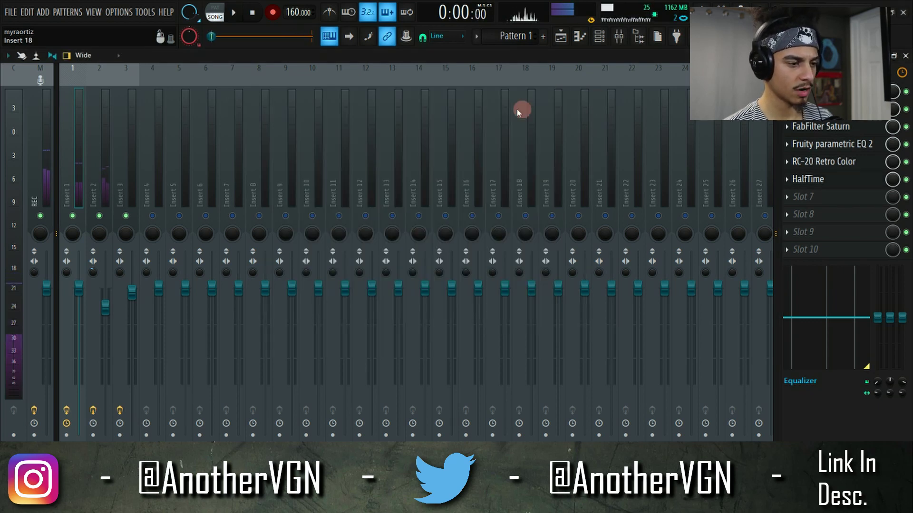
Bring up the channel rack and open the flute sample's part in the piano roll.
left_click(599, 38)
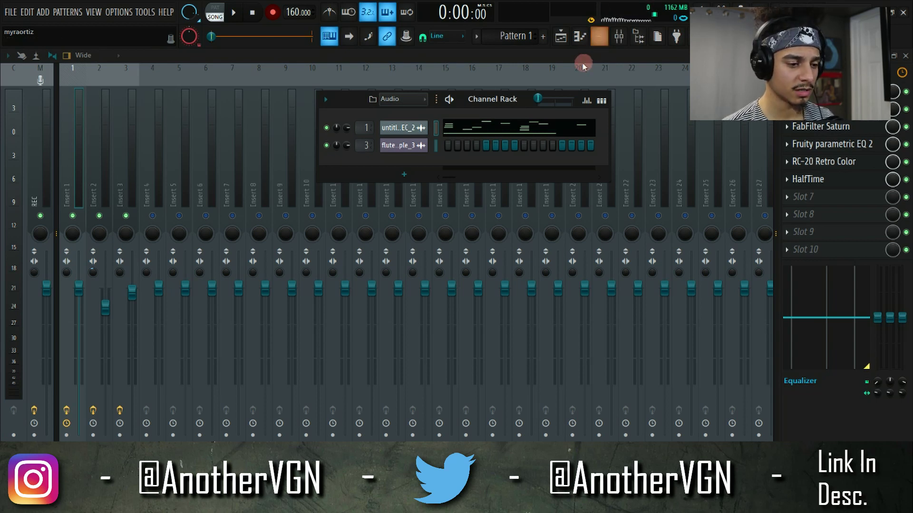
left_click(576, 41)
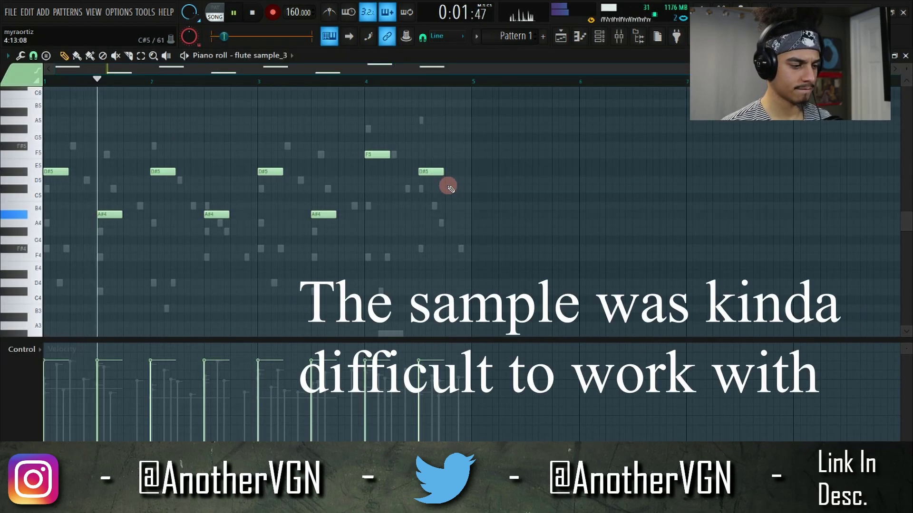
Solo the flute sample's mixer track, Insert 3, and play its part on its own.
key("F9")
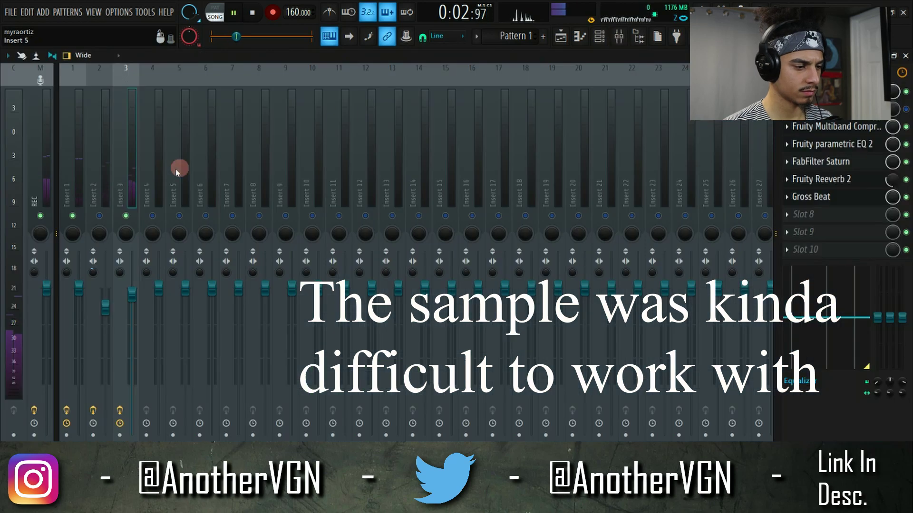
left_click(132, 217)
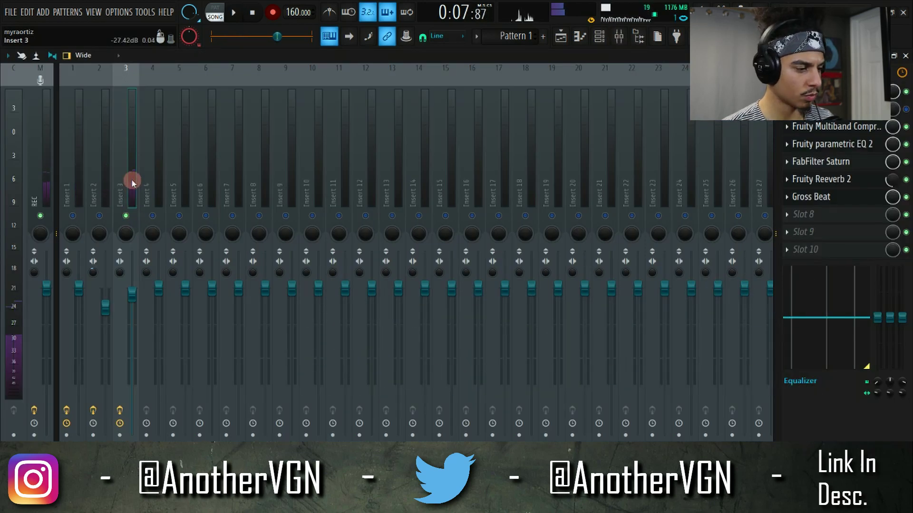
left_click(602, 41)
key("space")
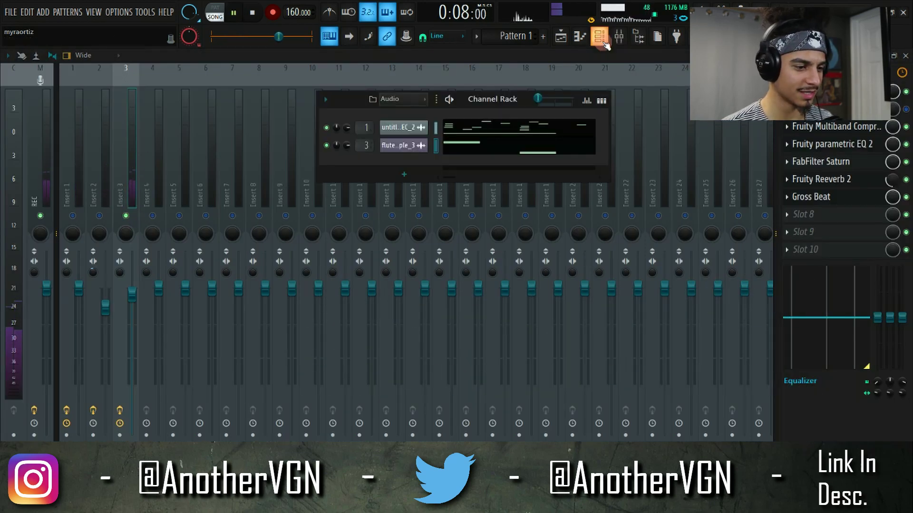
key("F6")
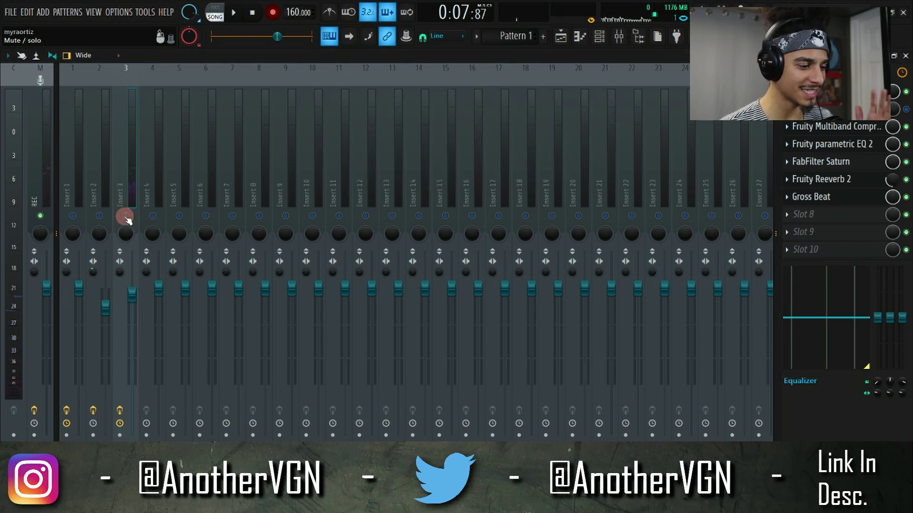